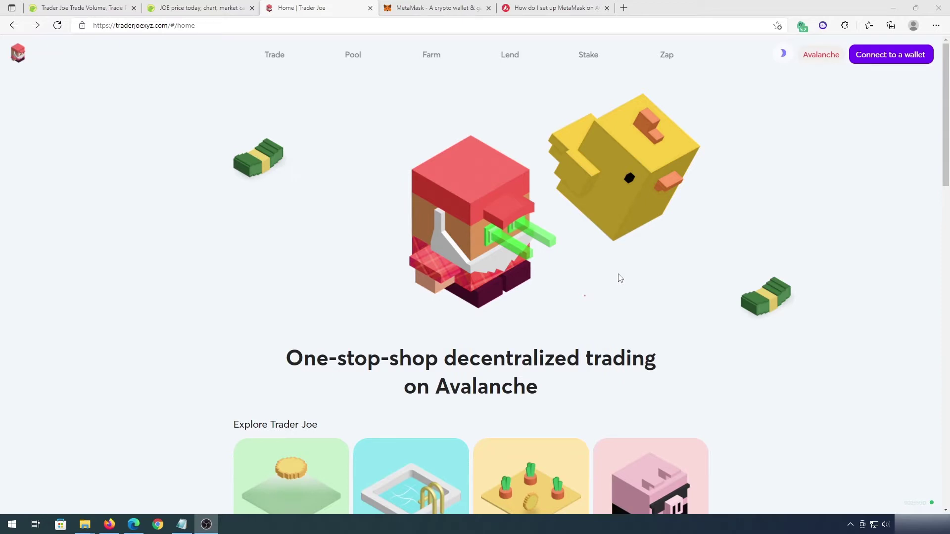
Go to the Trade page and close the wallet-connection dialog without connecting any wallet.
left_click(273, 59)
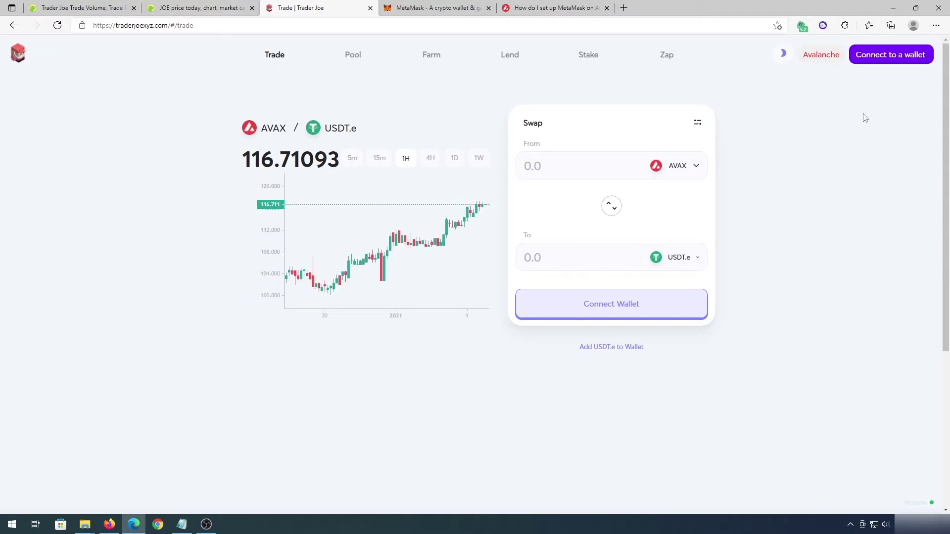
left_click(874, 58)
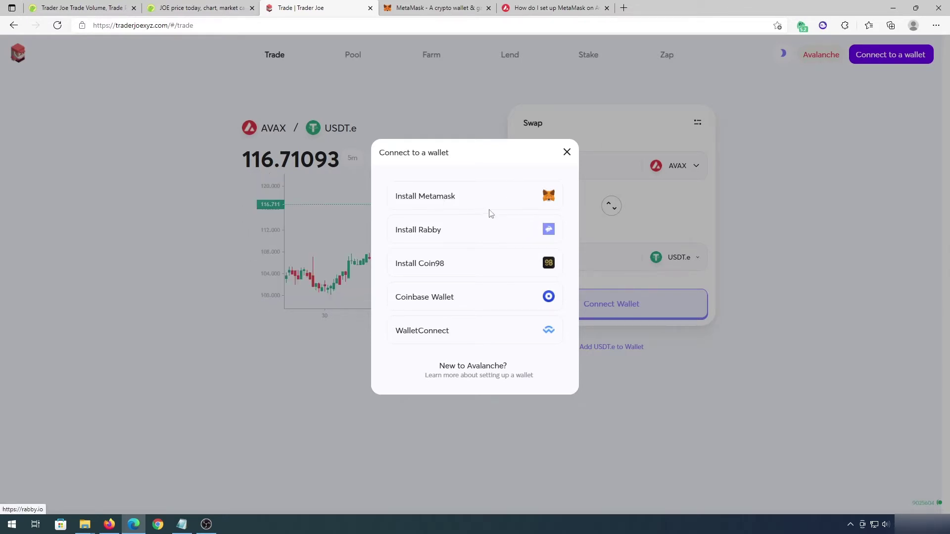
left_click(567, 152)
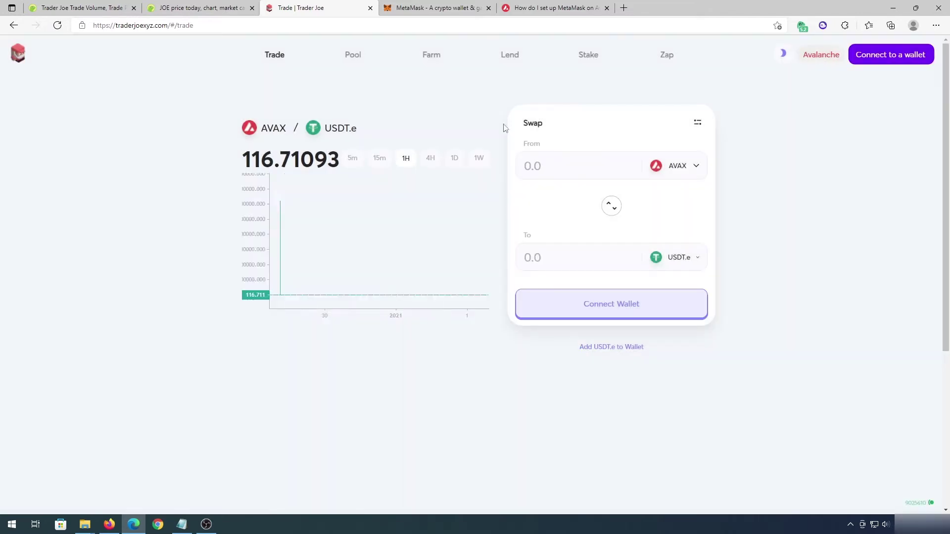
Download MetaMask from its website and add the extension to Chrome.
left_click(419, 14)
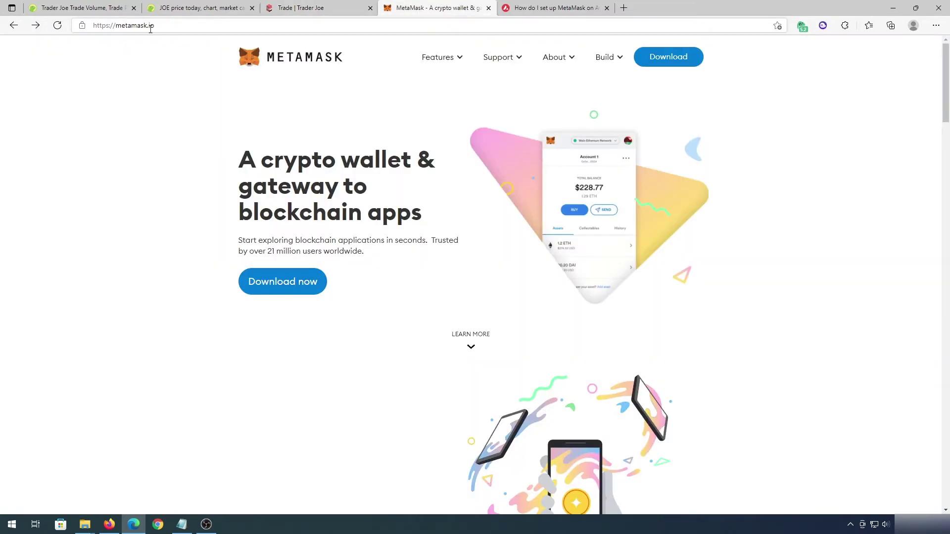
left_click(285, 286)
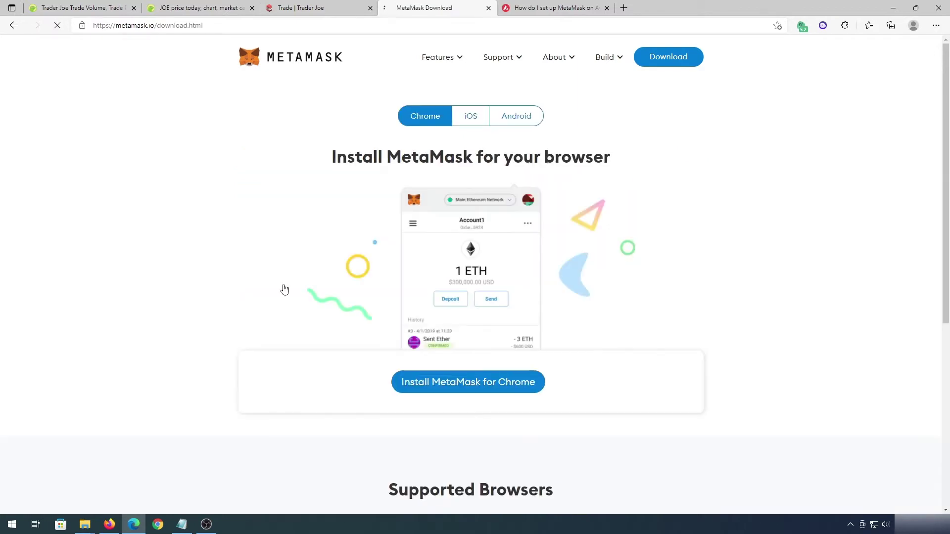
left_click(474, 384)
left_click(681, 149)
left_click(487, 122)
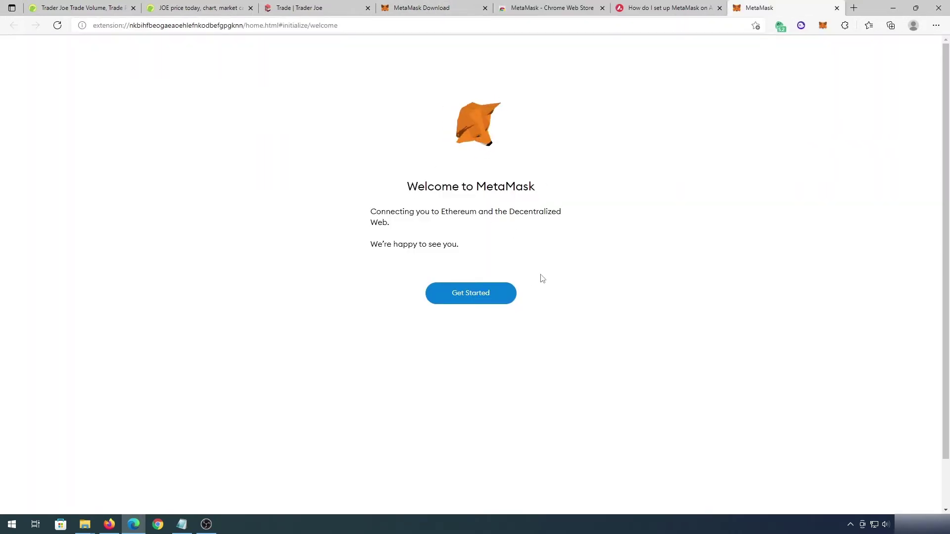
Begin MetaMask setup by creating a new wallet and declining usage data sharing.
left_click(490, 299)
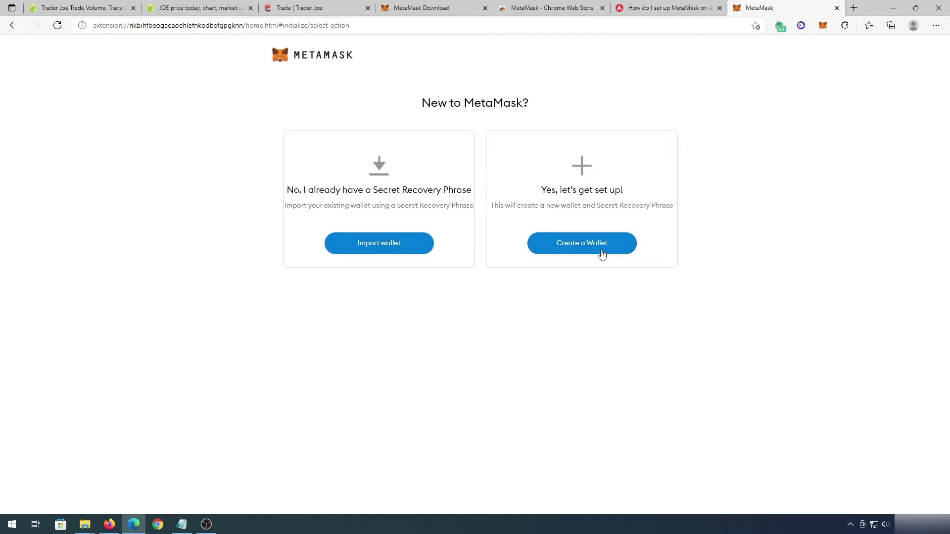
left_click(602, 254)
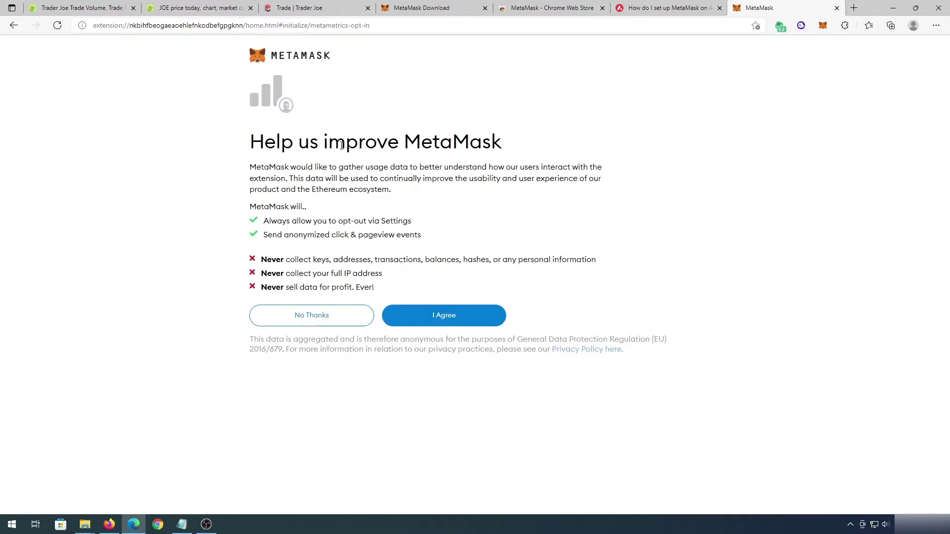
left_click(325, 322)
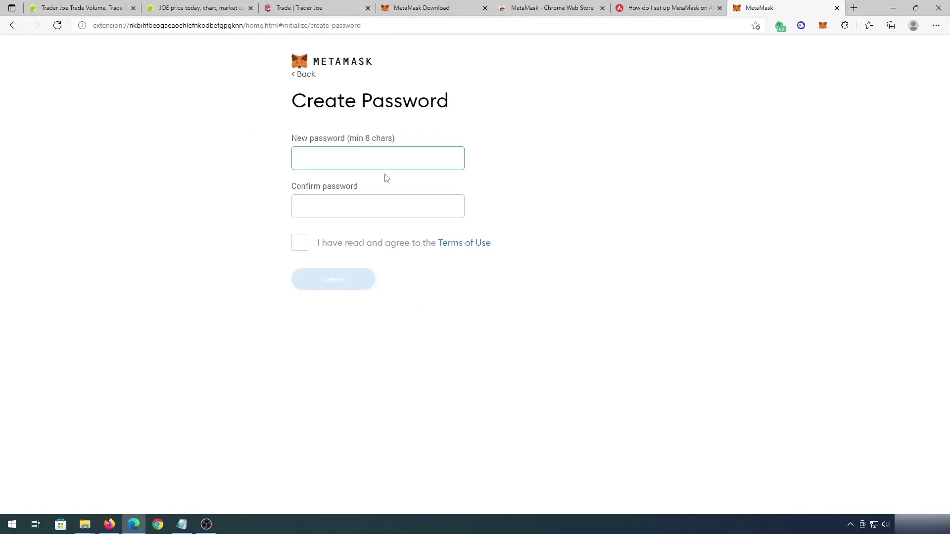
Enter and confirm a wallet password, accept the terms of use, and create the wallet.
type("••••••••")
key("Tab")
type("••••••")
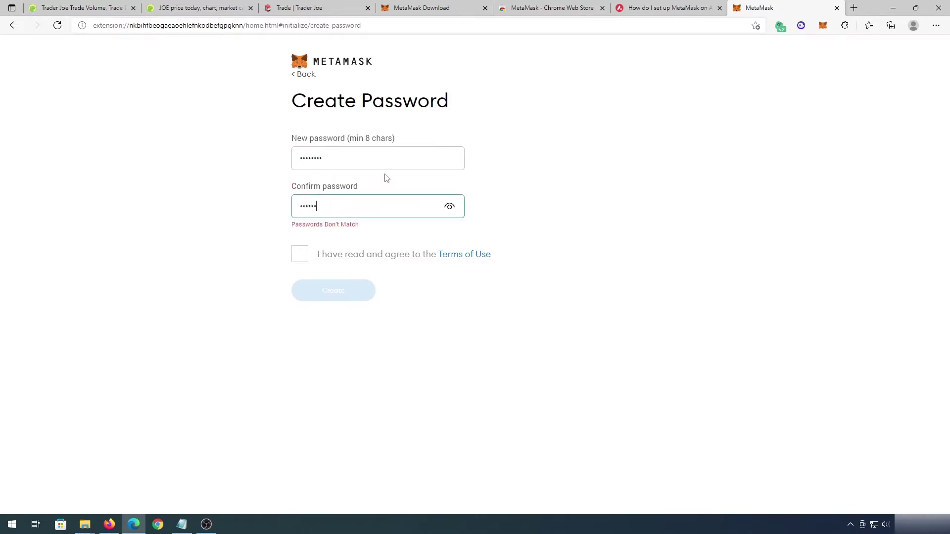
type("••")
left_click(299, 243)
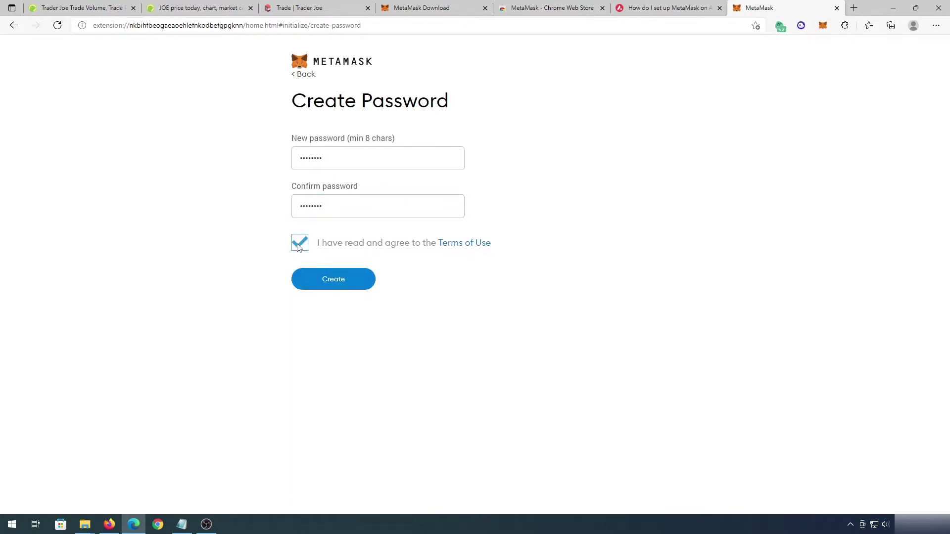
left_click(345, 287)
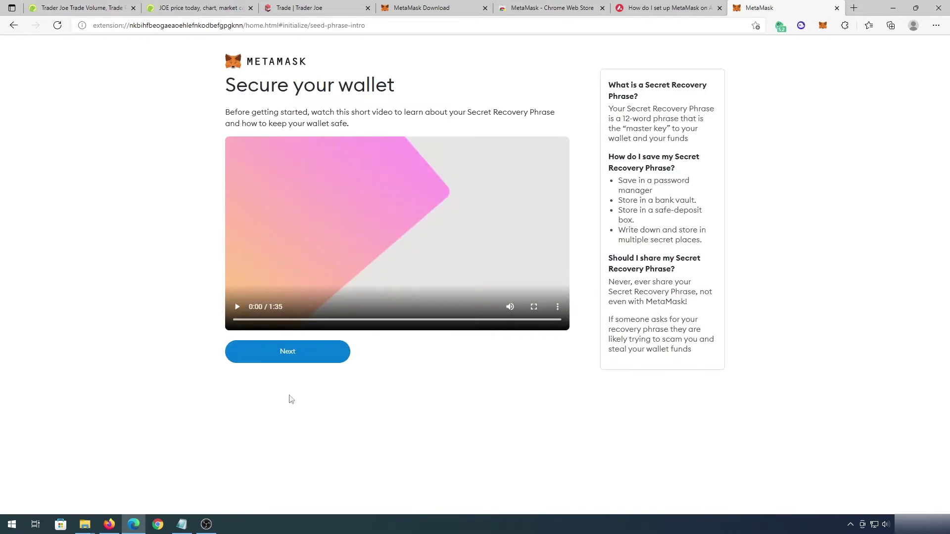
Reveal the Secret Recovery Phrase and select it for copying.
left_click(299, 360)
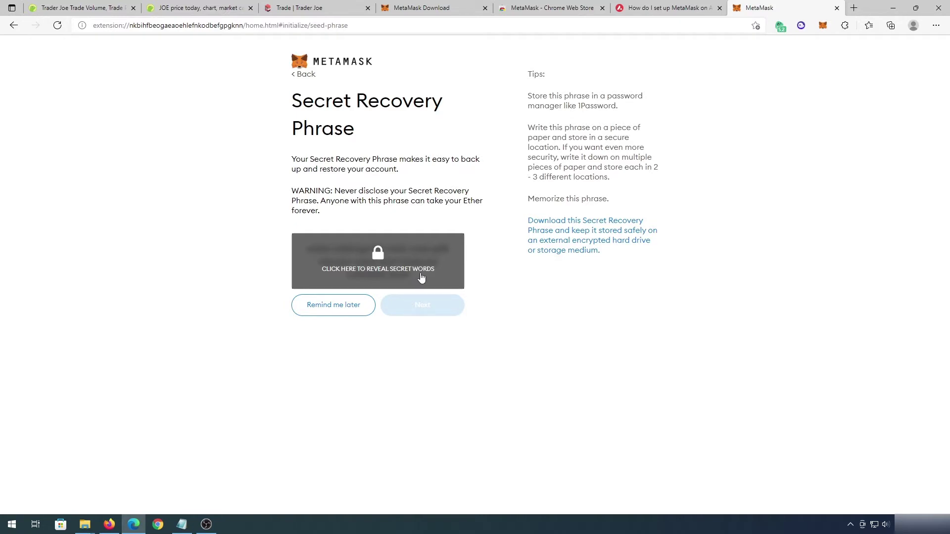
left_click(386, 271)
triple_click(378, 261)
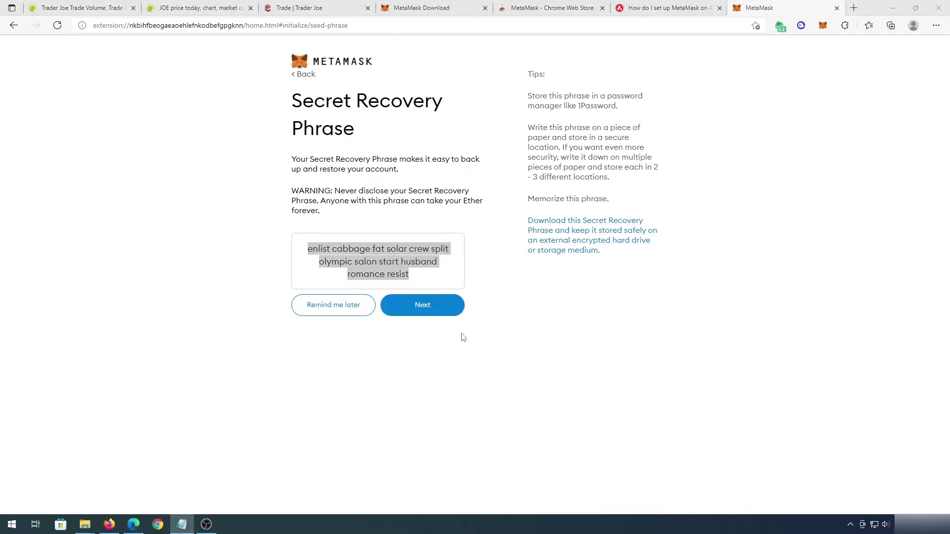
left_click(428, 309)
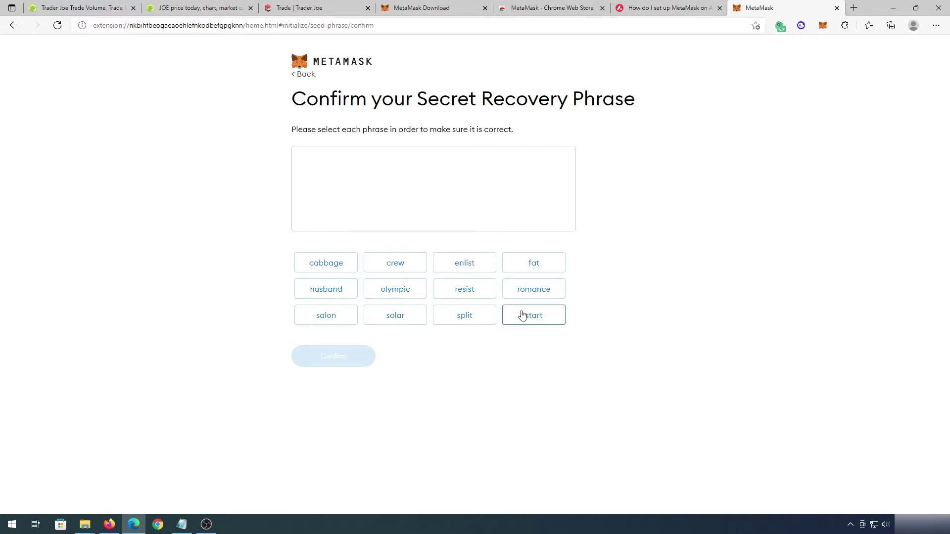
Re-enter all twelve recovery phrase words in order and confirm the backup.
left_click(464, 263)
left_click(326, 263)
left_click(533, 262)
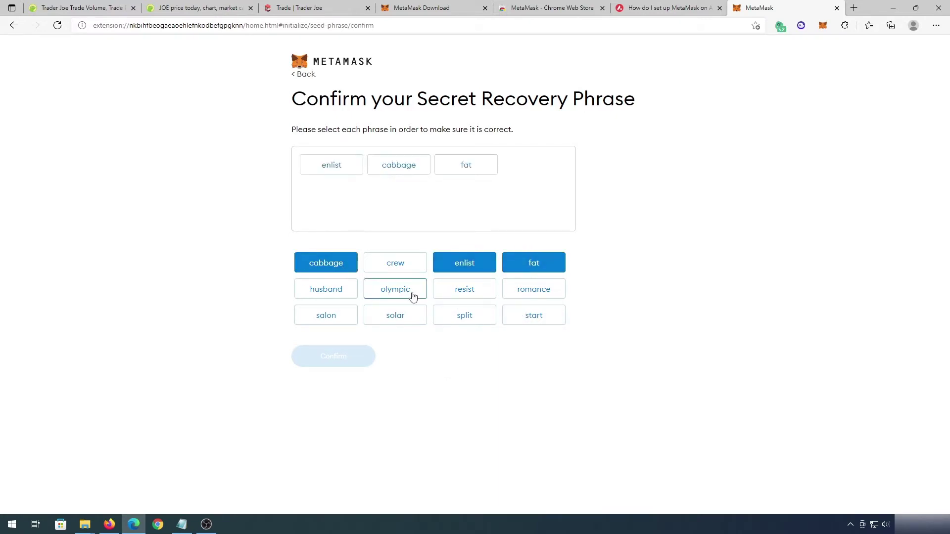
left_click(395, 315)
left_click(395, 263)
left_click(465, 315)
left_click(396, 289)
left_click(326, 315)
left_click(533, 315)
left_click(326, 289)
left_click(534, 289)
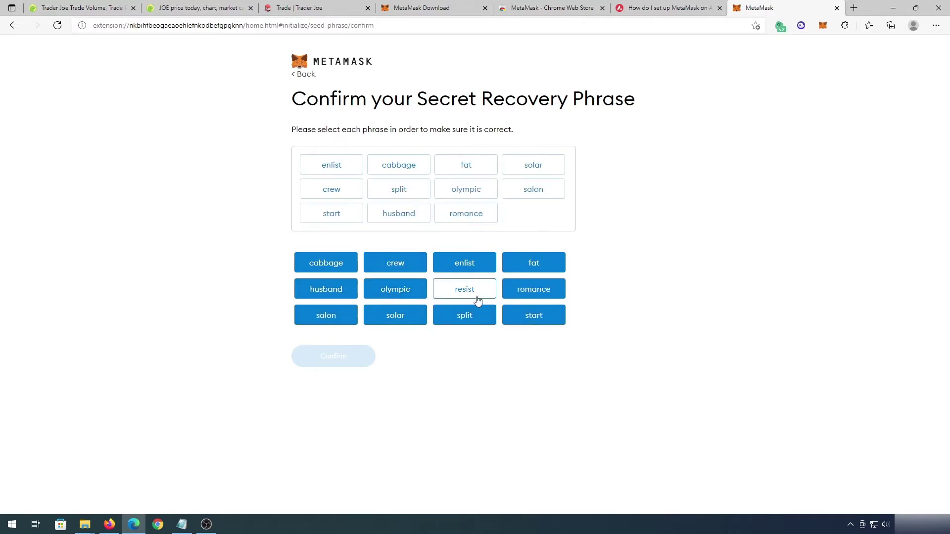
left_click(464, 289)
left_click(331, 363)
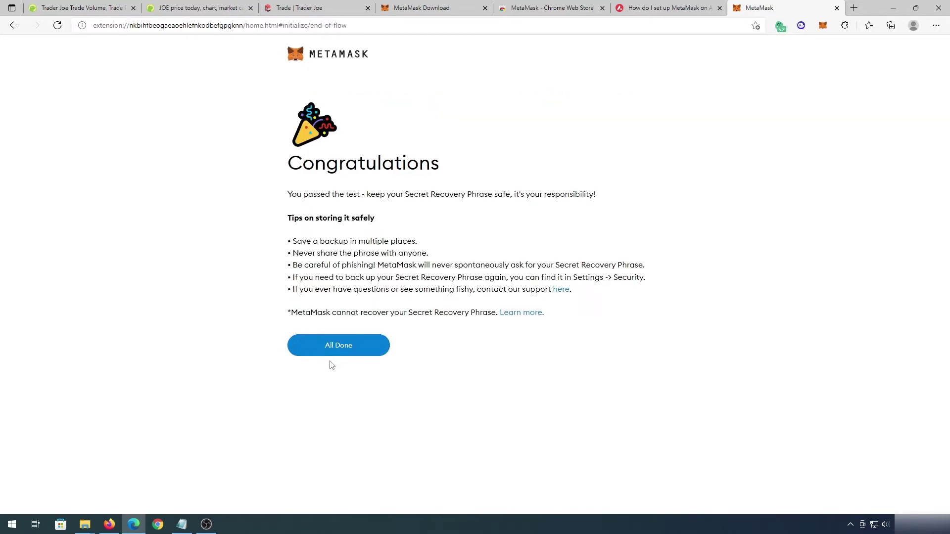
Finish setup, dismiss the What's new notice, and show the Ethereum Mainnet network list in the popup.
left_click(340, 349)
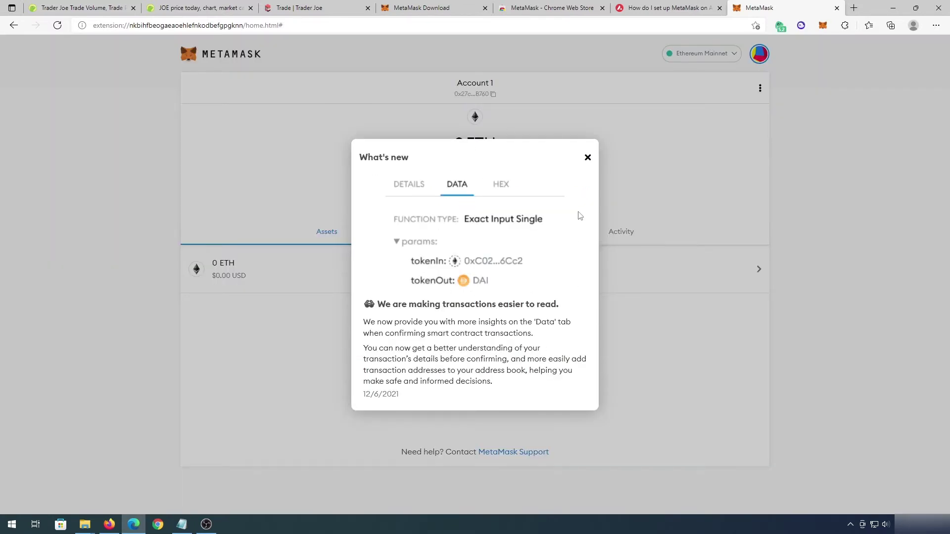
left_click(588, 157)
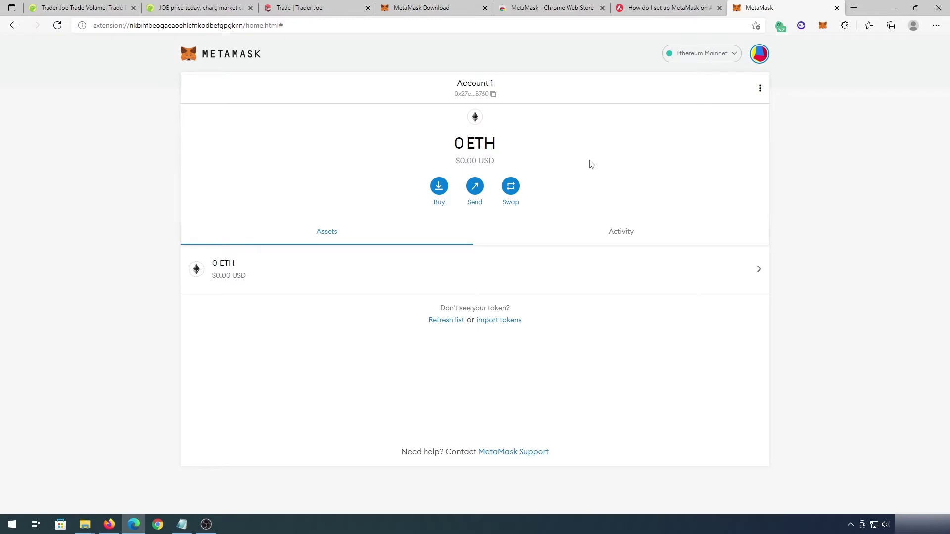
left_click(736, 57)
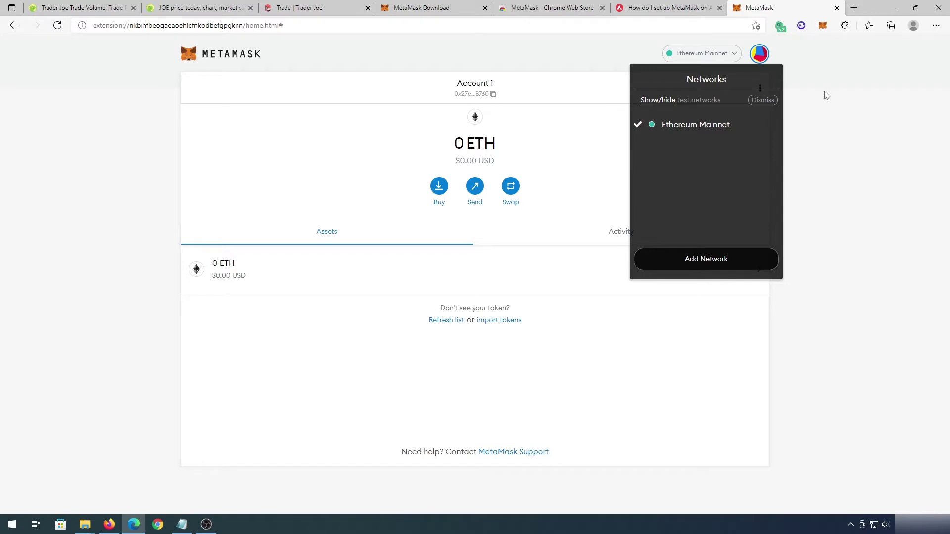
left_click(848, 60)
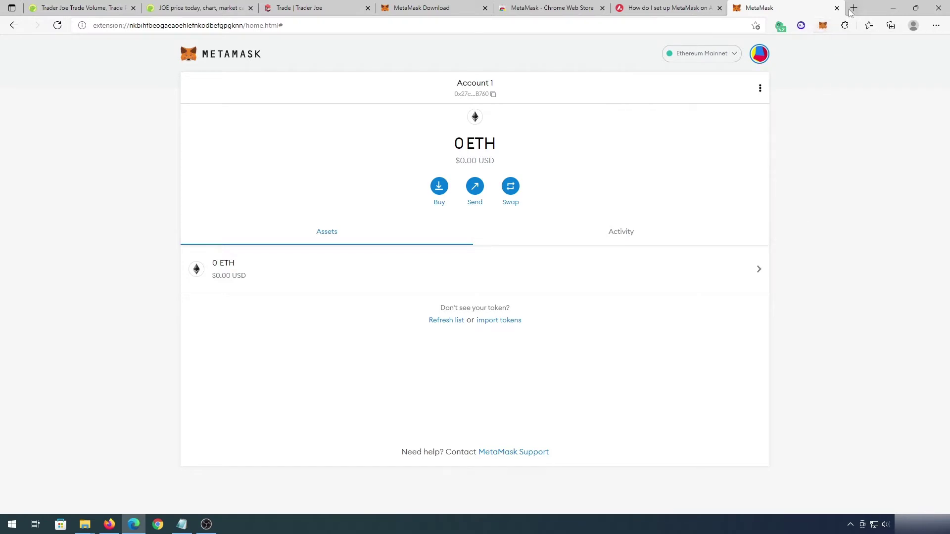
left_click(823, 28)
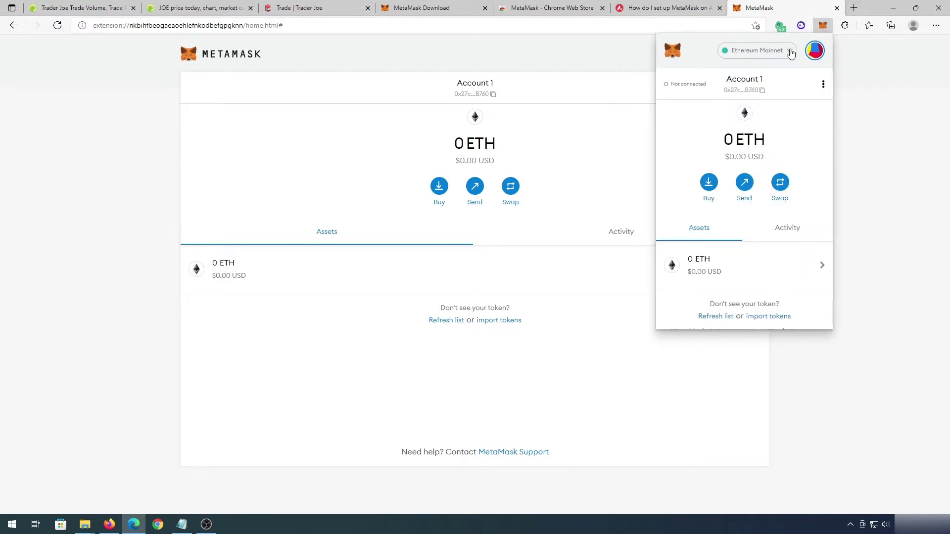
left_click(788, 50)
Start adding a network and look up the Avalanche settings in the setup guide.
left_click(746, 265)
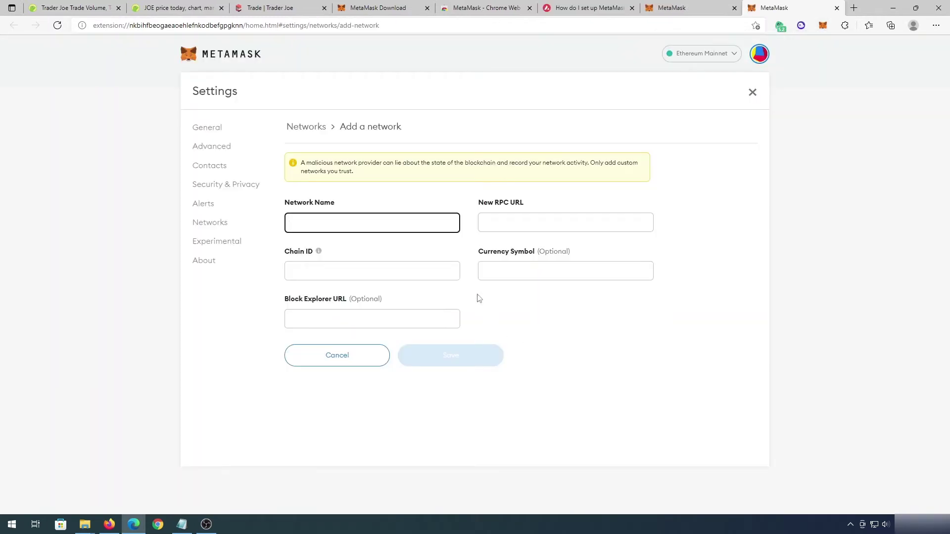
left_click(578, 8)
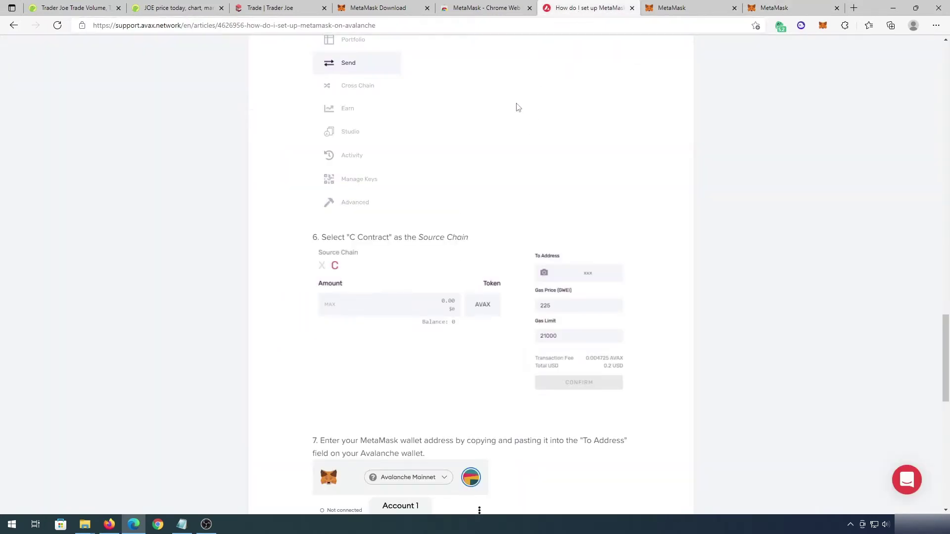
scroll(518, 124, "up", 15)
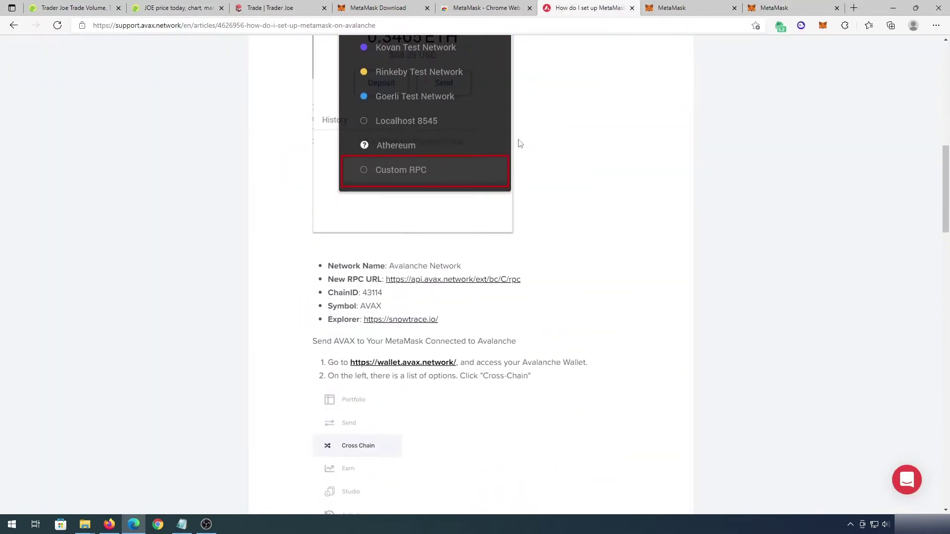
scroll(516, 148, "down", 3)
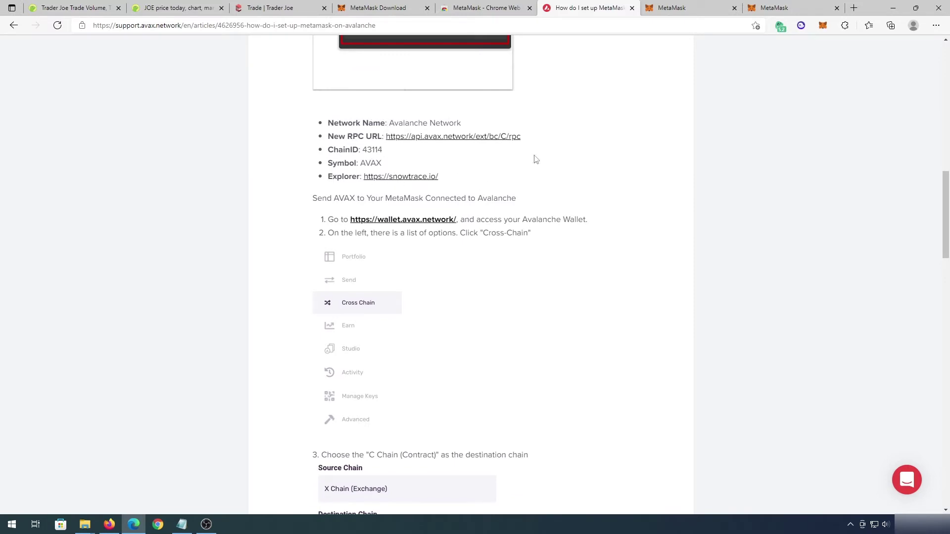
left_click(780, 7)
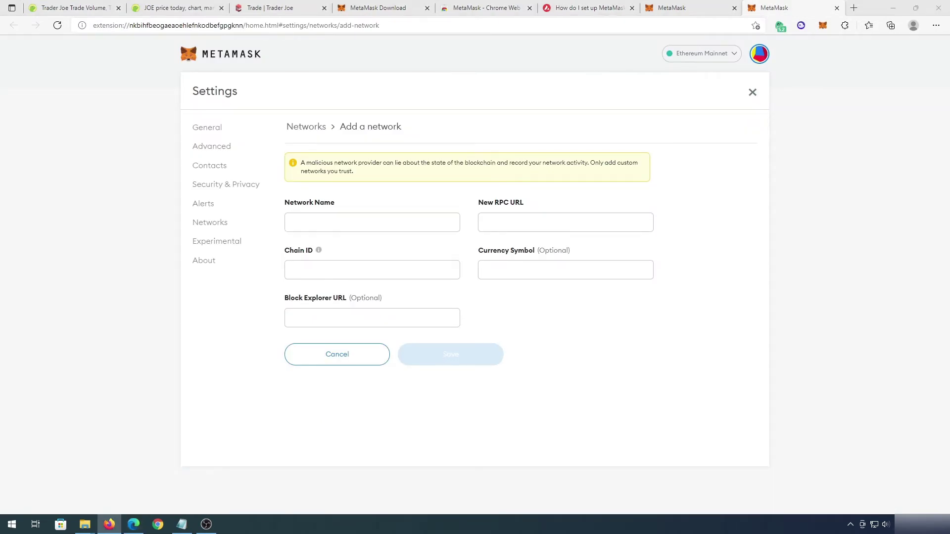
Fill in Avalanche Network, its RPC URL, chain ID 43114, symbol AVAX, snowtrace.io explorer, and save.
type("Avalanche Network")
left_click(580, 223)
type("https://api.avax.network/ext/bc/C/rpc")
key("Tab")
type("43114")
key("Tab")
type("AVAX")
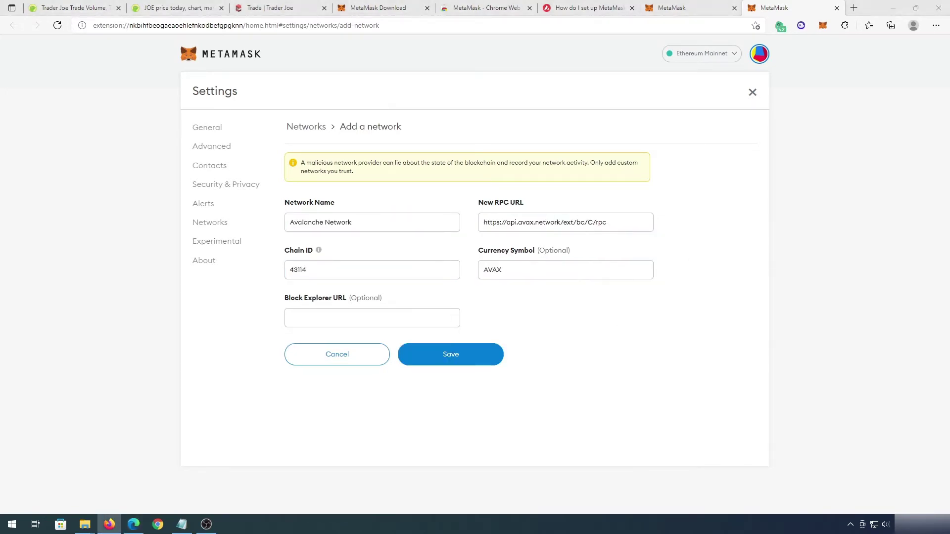
key("Tab")
type("https://snowtrace.io/")
left_click(457, 368)
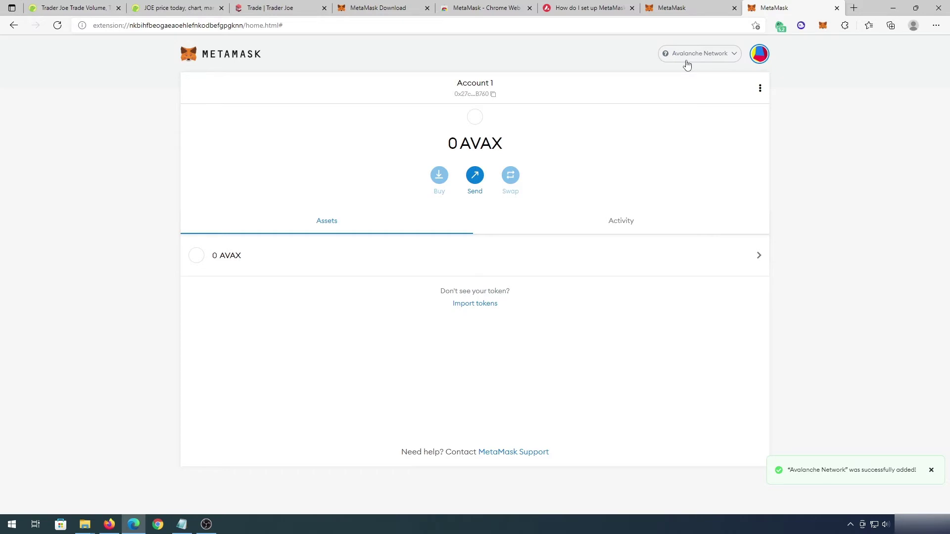
Connect MetaMask Account 1 to the Trader Joe swap page.
left_click(271, 13)
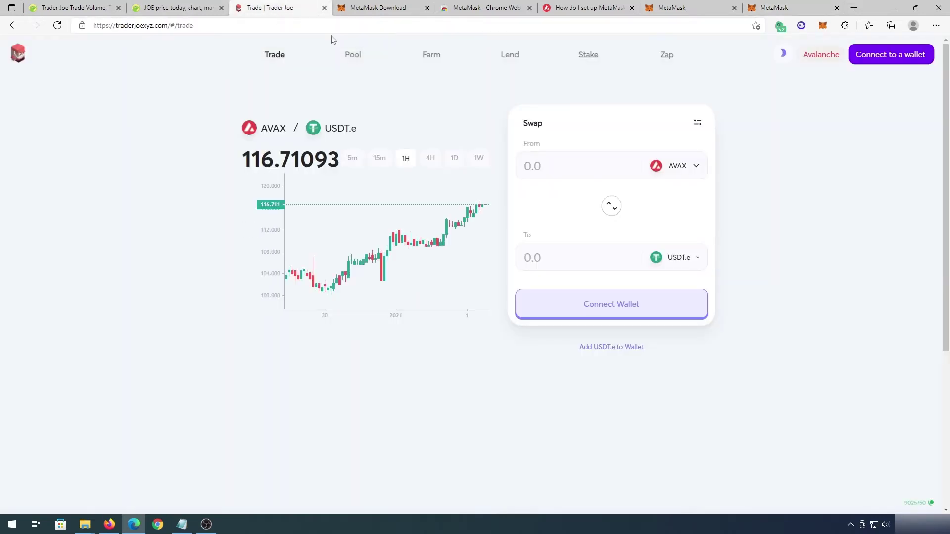
left_click(884, 60)
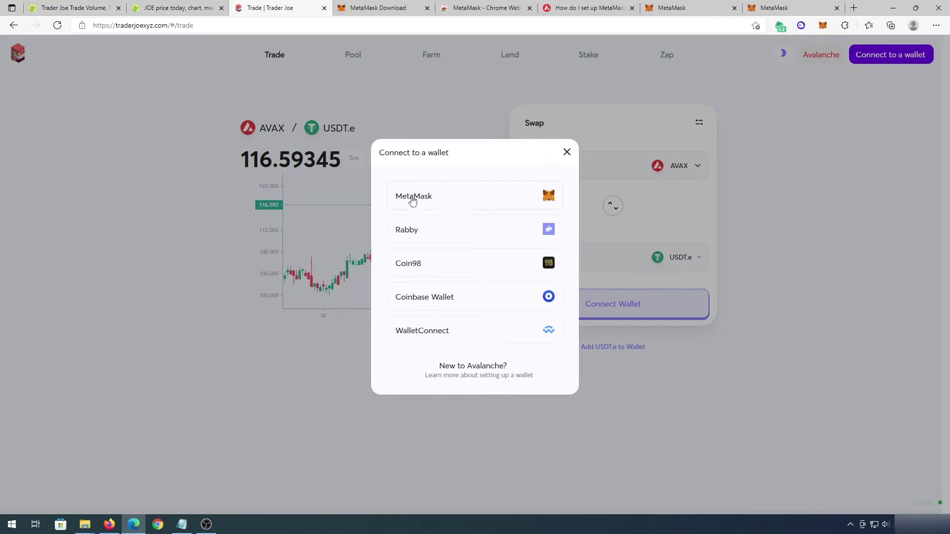
left_click(432, 199)
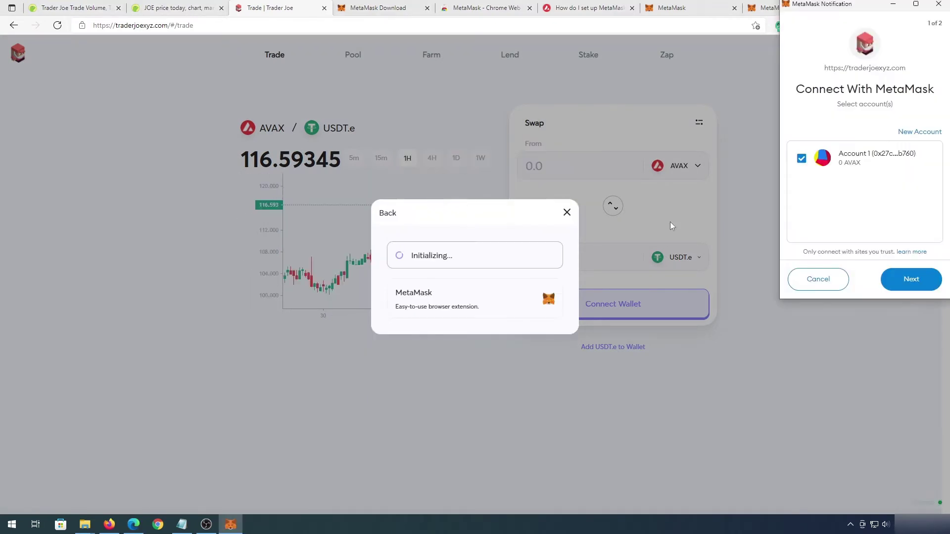
left_click(909, 286)
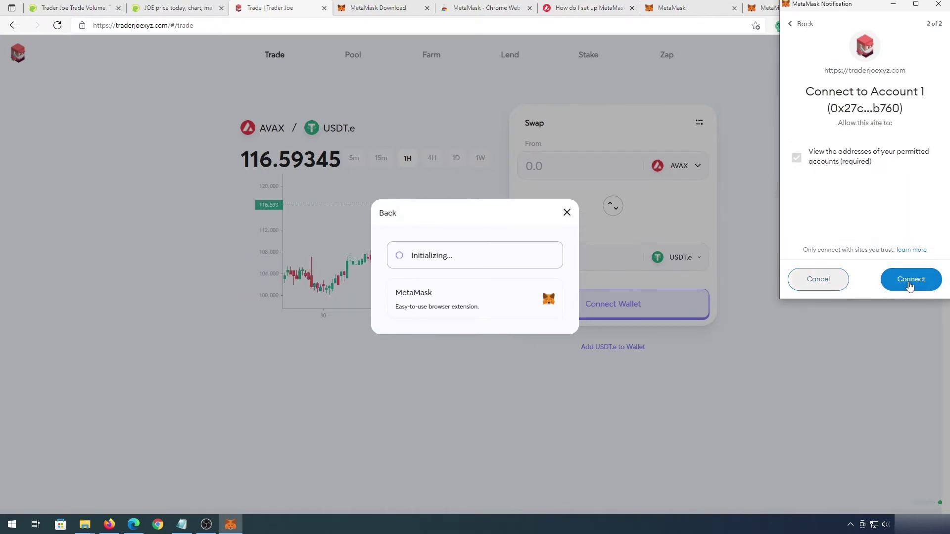
left_click(910, 283)
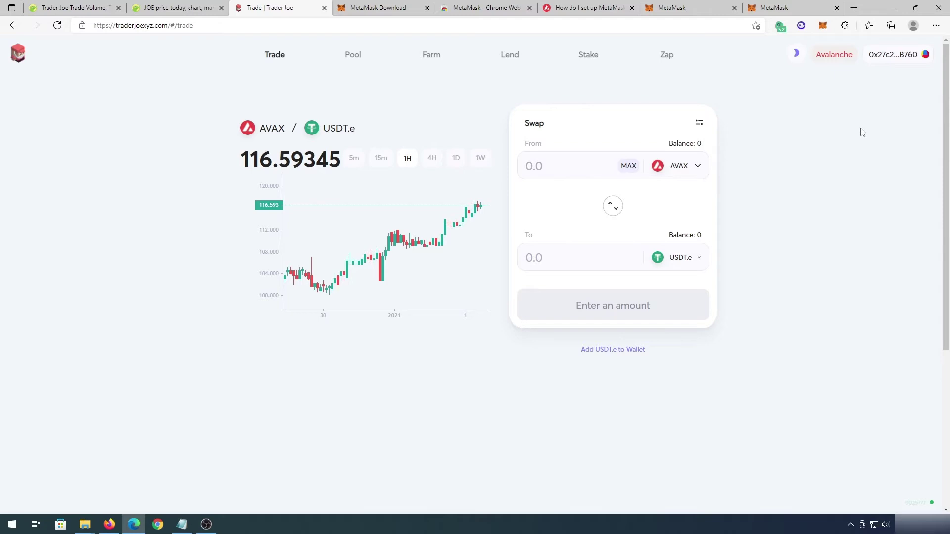
Maximize the Coinbase window and view the account's assets overview.
key("alt+Tab")
left_click_drag(881, 157, 505, 5)
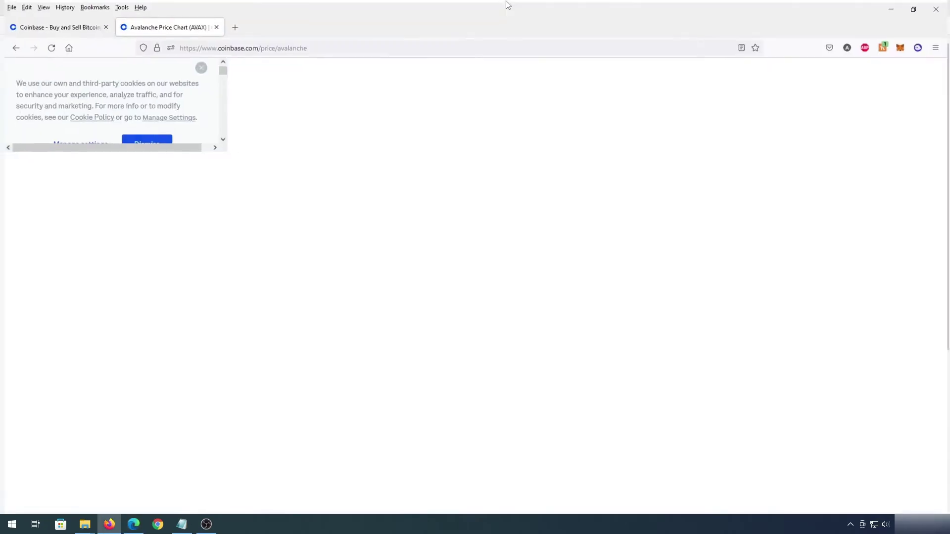
left_click(60, 26)
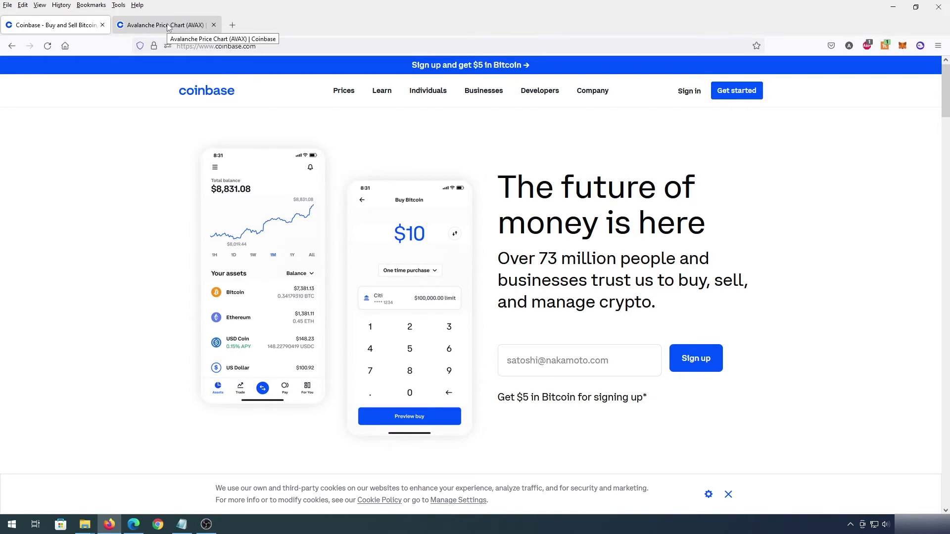
left_click(168, 27)
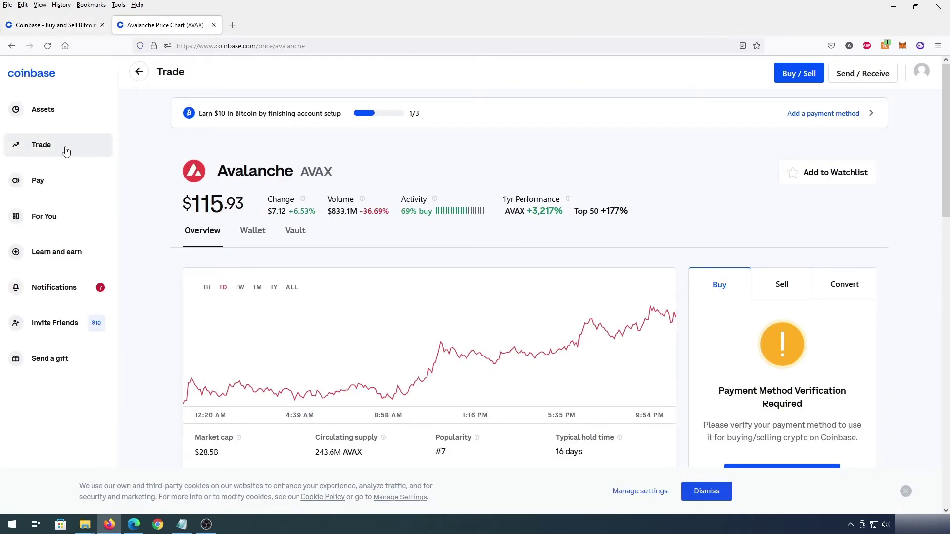
left_click(43, 109)
Open Coinbase's Avalanche asset page and start a send before returning to Trader Joe.
scroll(180, 120, "down", 5)
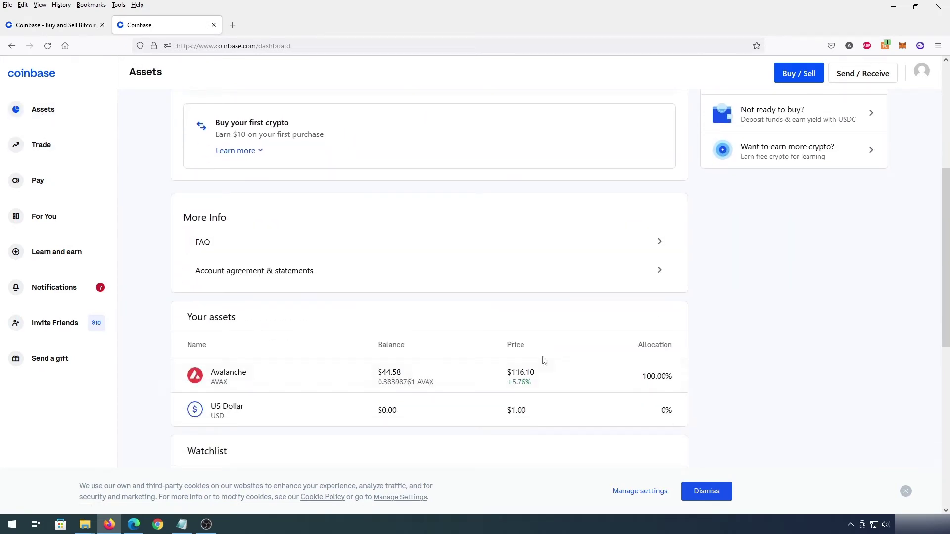
left_click(315, 383)
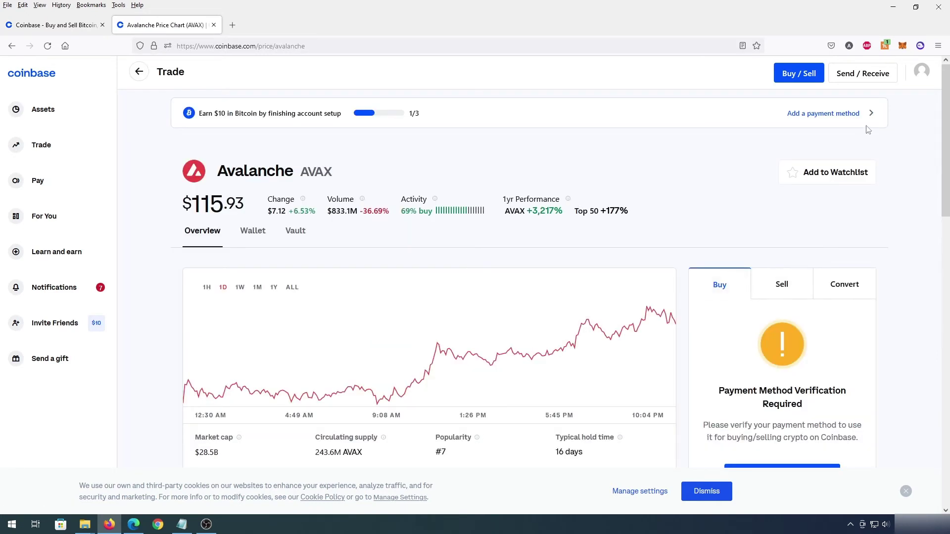
left_click(857, 74)
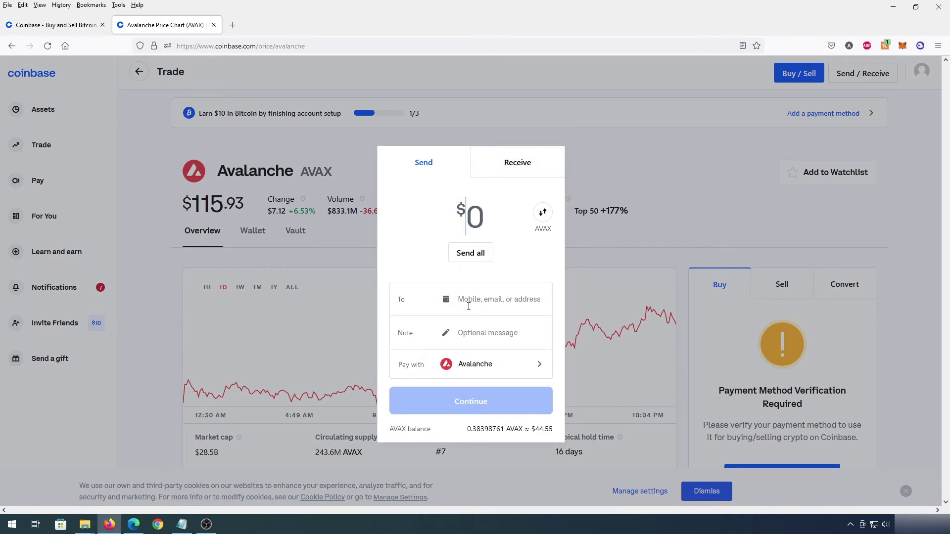
left_click(134, 524)
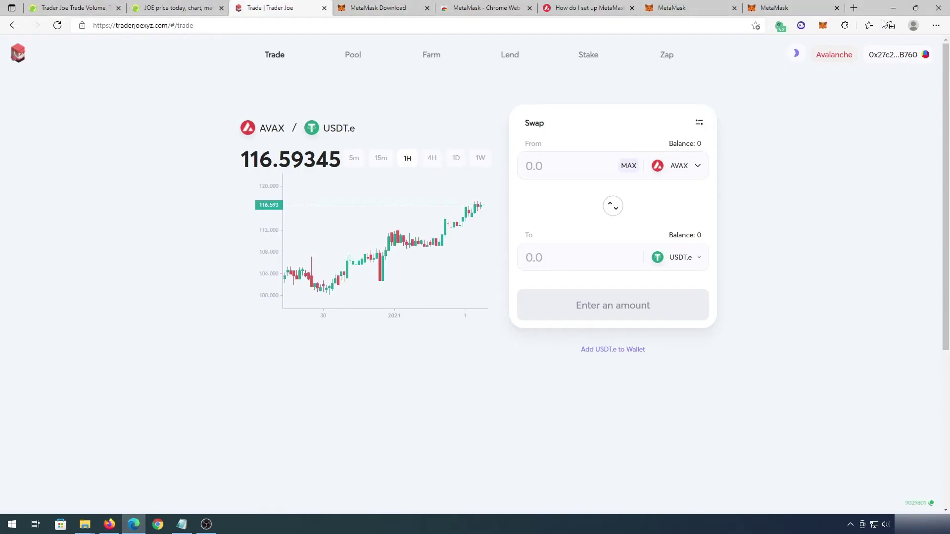
Copy the MetaMask address into Coinbase's recipient field and choose to send all AVAX.
left_click(823, 26)
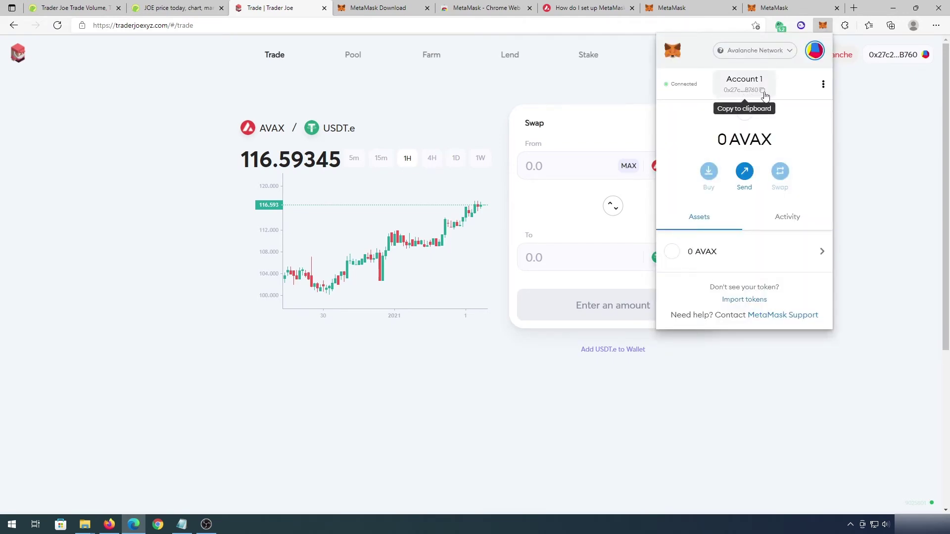
left_click(764, 94)
key("alt+Tab")
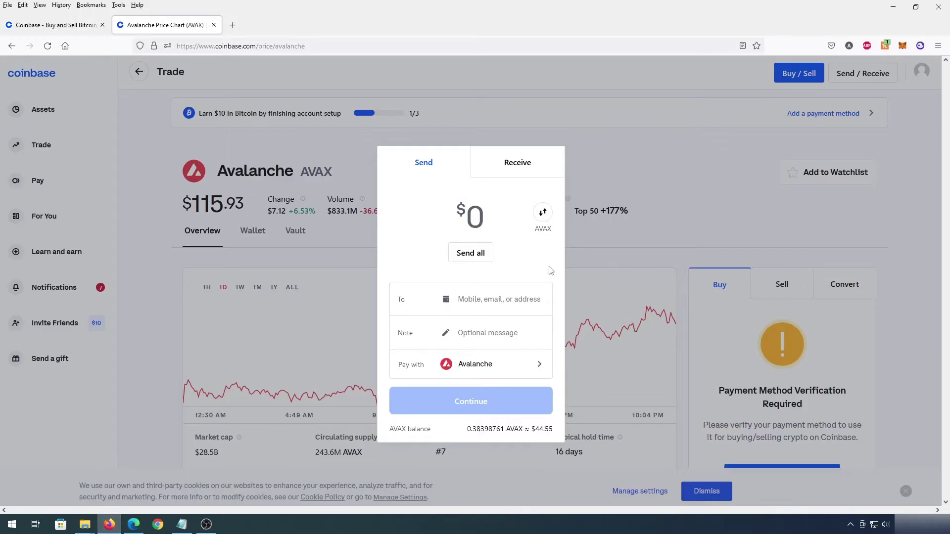
left_click(504, 302)
key("ctrl+v")
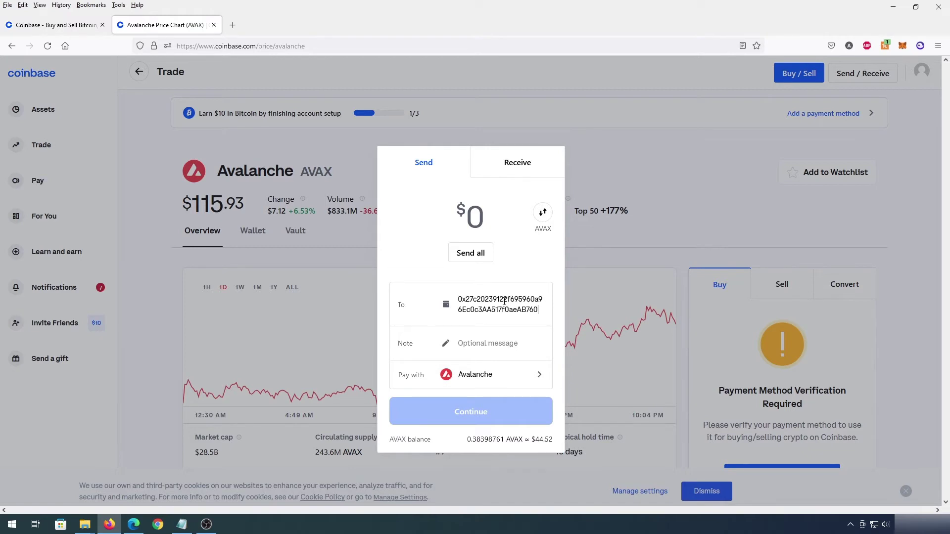
left_click(478, 258)
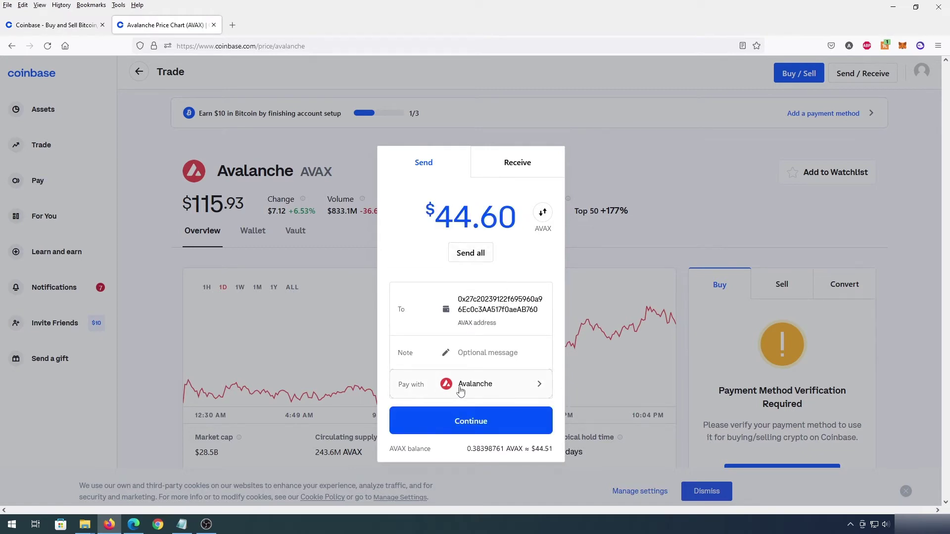
Approve the 0.37138622 AVAX transfer, enter the SMS verification code, and confirm.
left_click(475, 425)
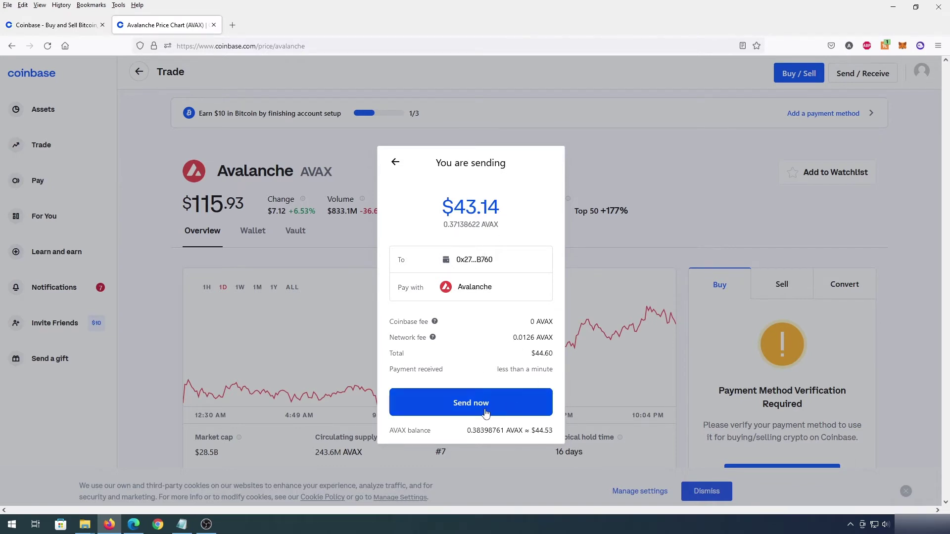
left_click(485, 411)
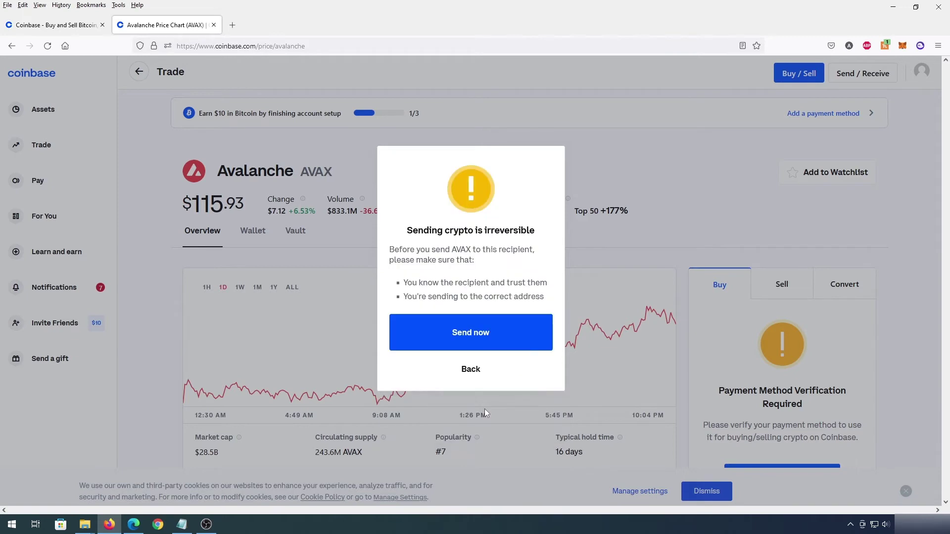
left_click(469, 339)
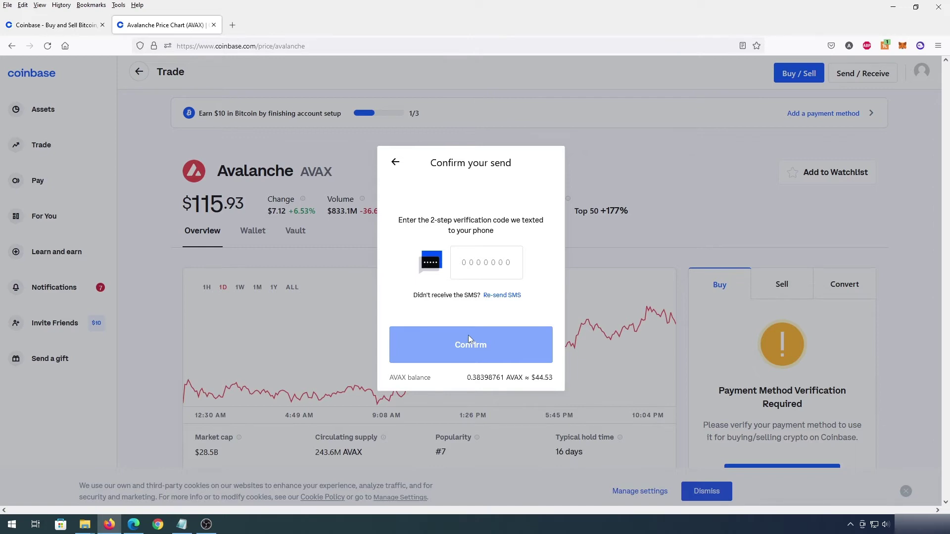
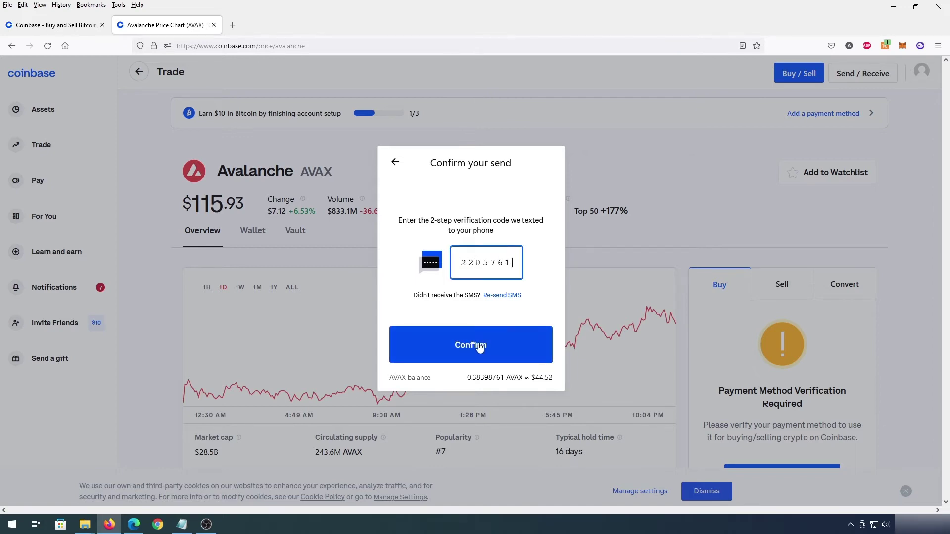
left_click(479, 346)
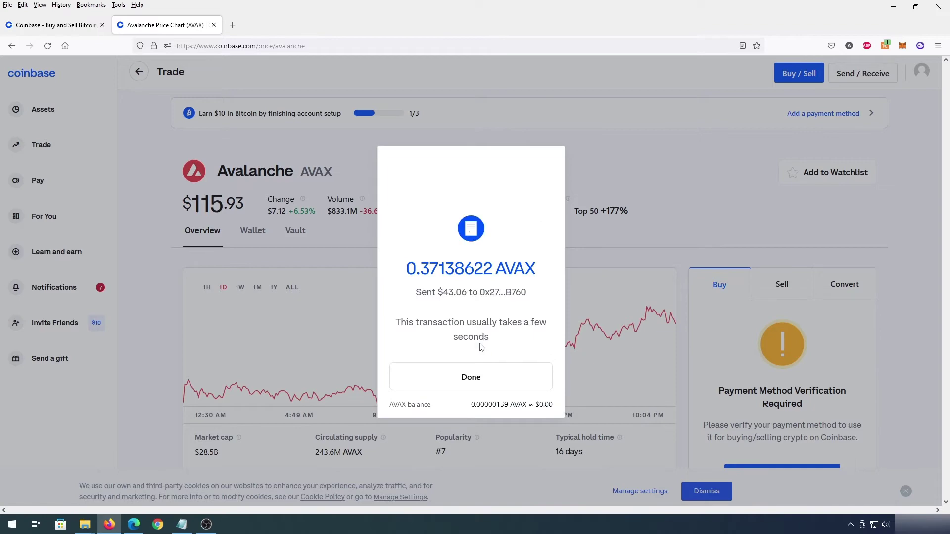
left_click(478, 376)
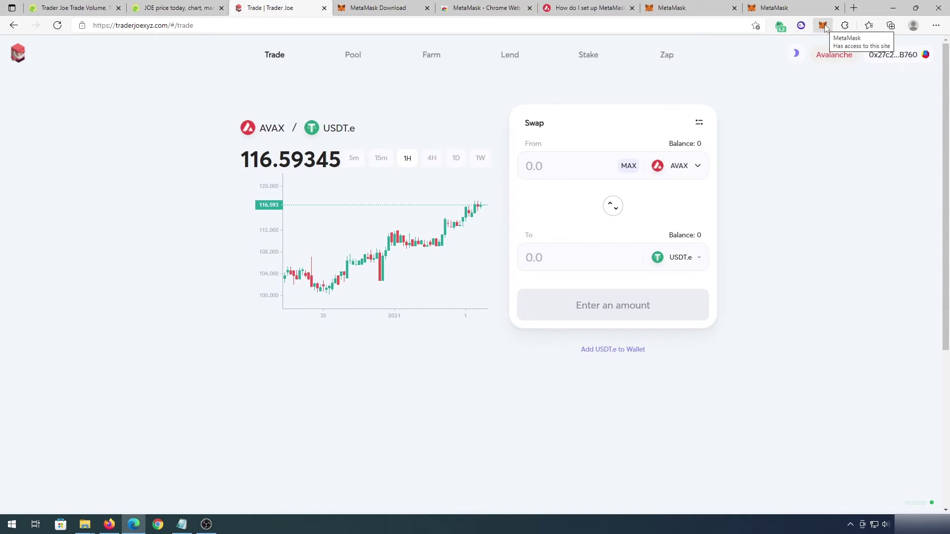
Check the 0.3714 AVAX balance in MetaMask, then switch to CoinGecko's Trader Joe page.
left_click(823, 25)
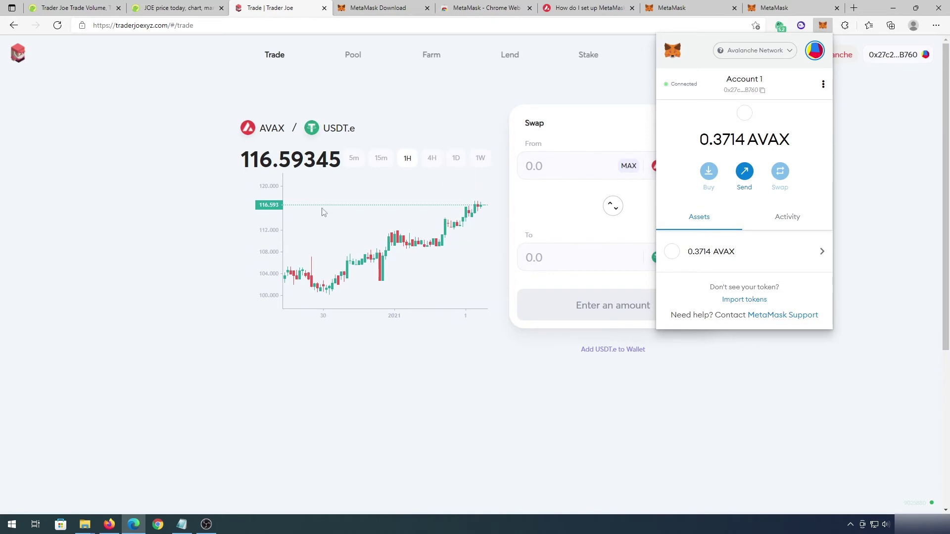
left_click(135, 131)
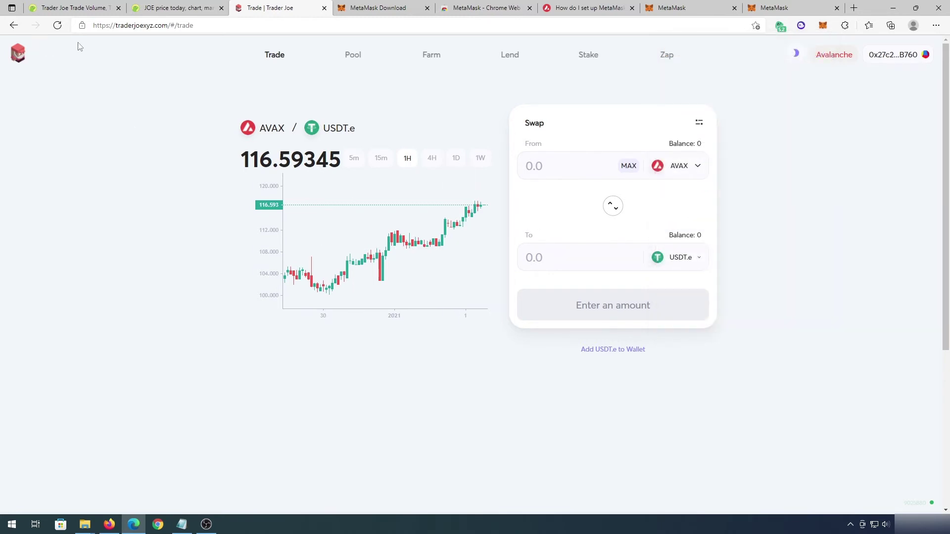
left_click(78, 9)
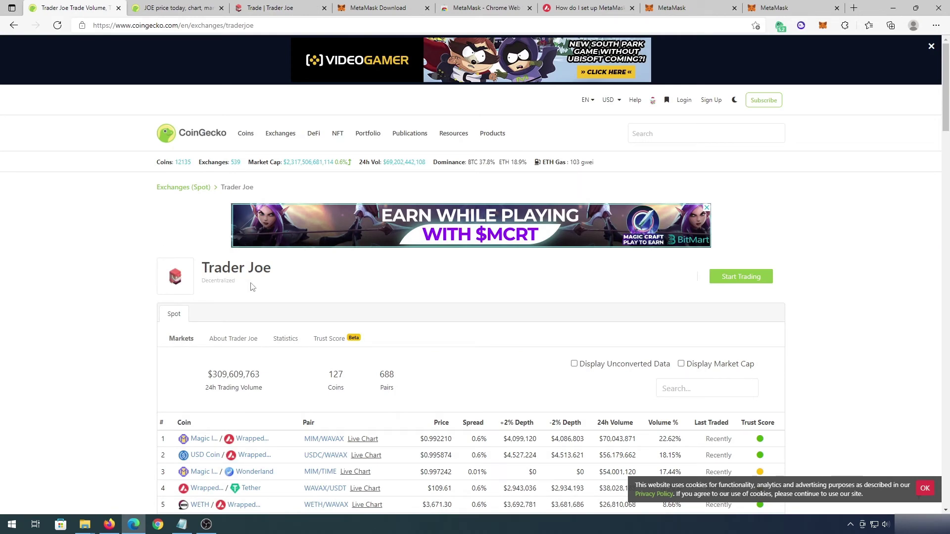
Scroll through the JOE Markets table on CoinGecko and open the JOE coin page.
scroll(356, 300, "down", 2)
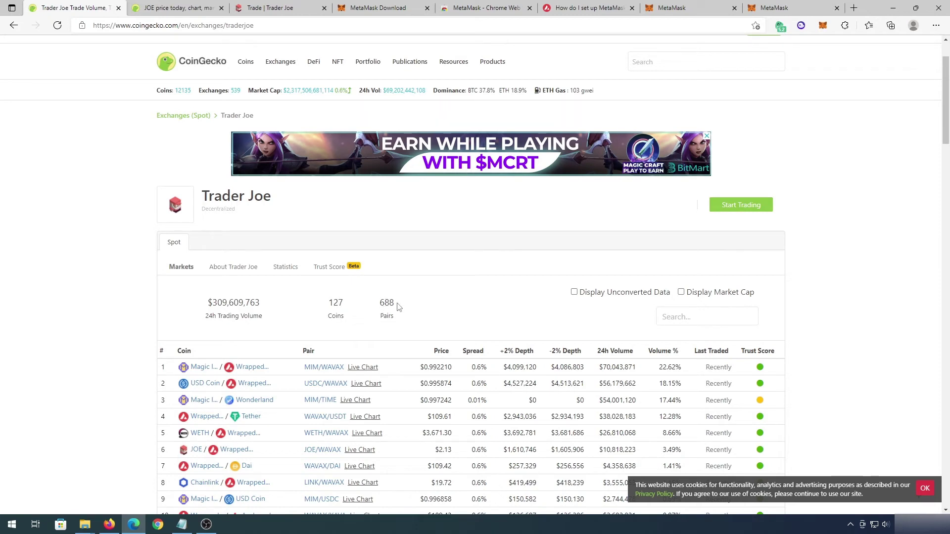
scroll(398, 307, "down", 2)
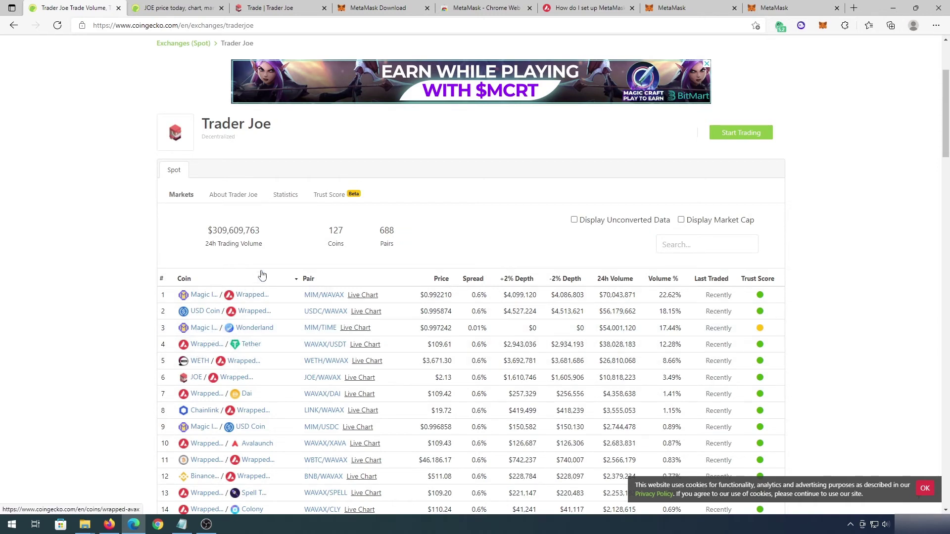
scroll(262, 275, "down", 4)
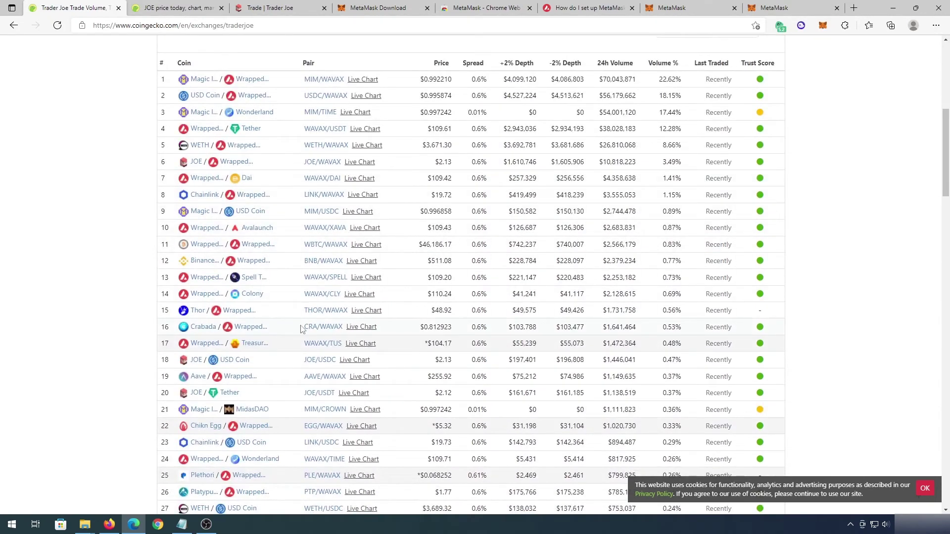
scroll(304, 328, "up", 7)
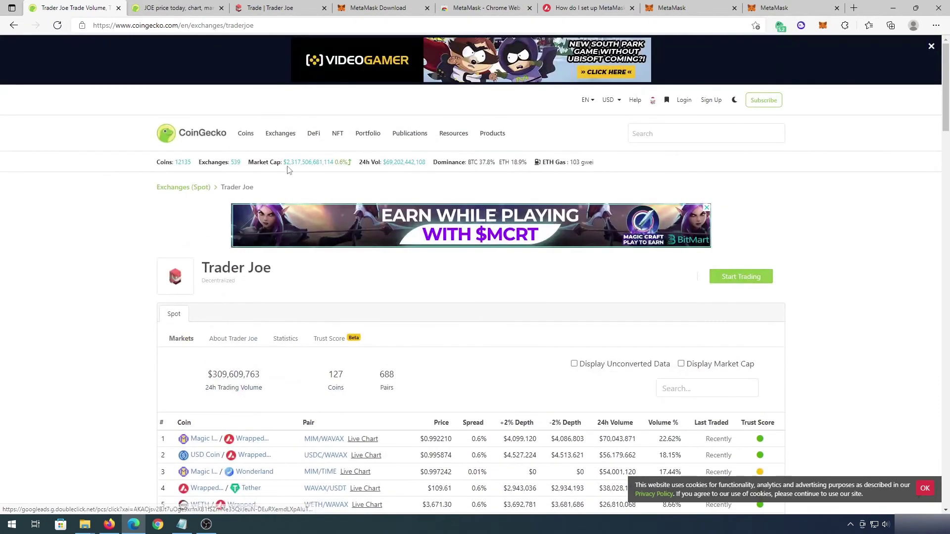
mouse_move(256, 144)
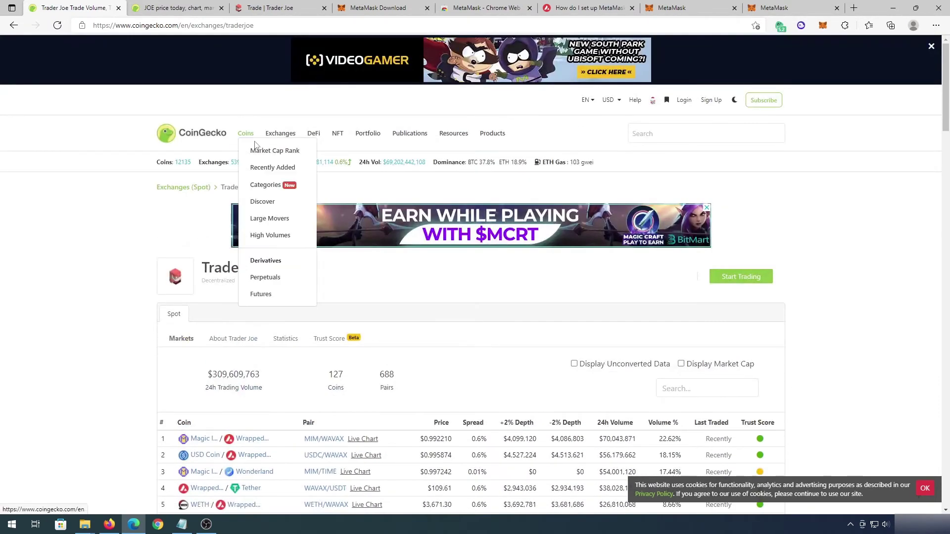
left_click(161, 8)
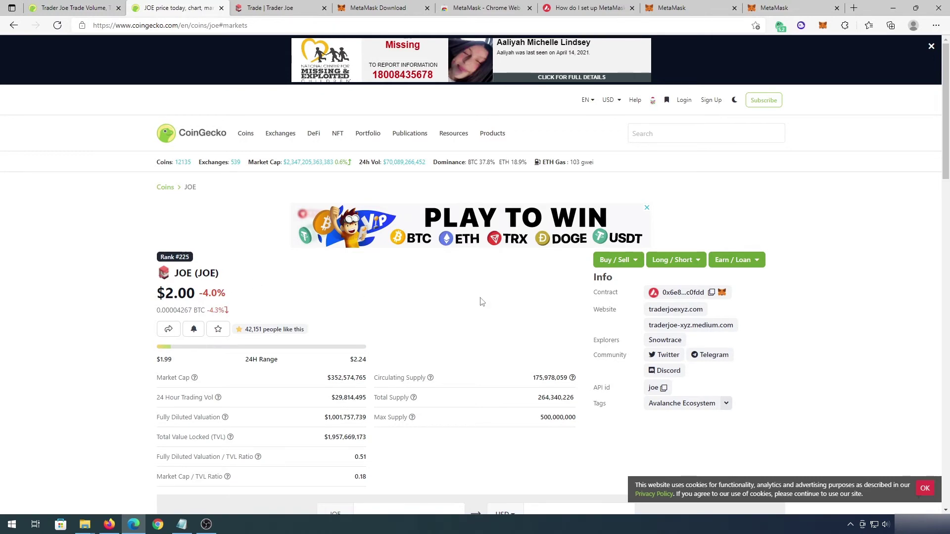
Look over the JOE coin page, then go back to the Trader Joe swap page.
scroll(528, 312, "down", 4)
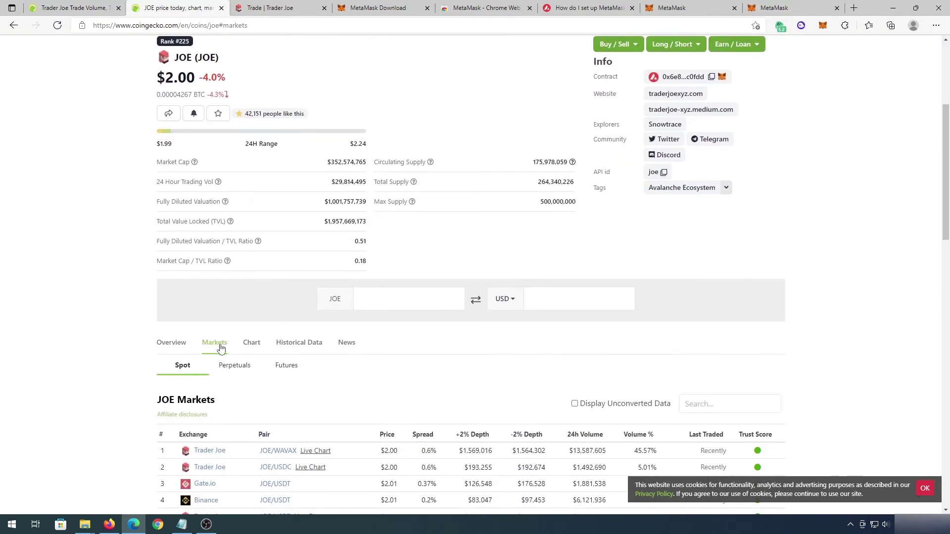
scroll(221, 349, "down", 4)
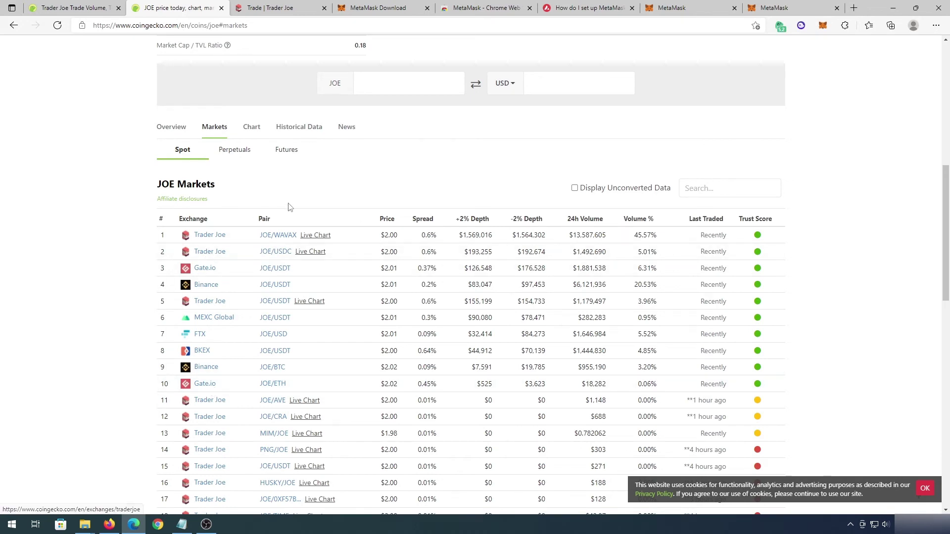
scroll(289, 207, "up", 9)
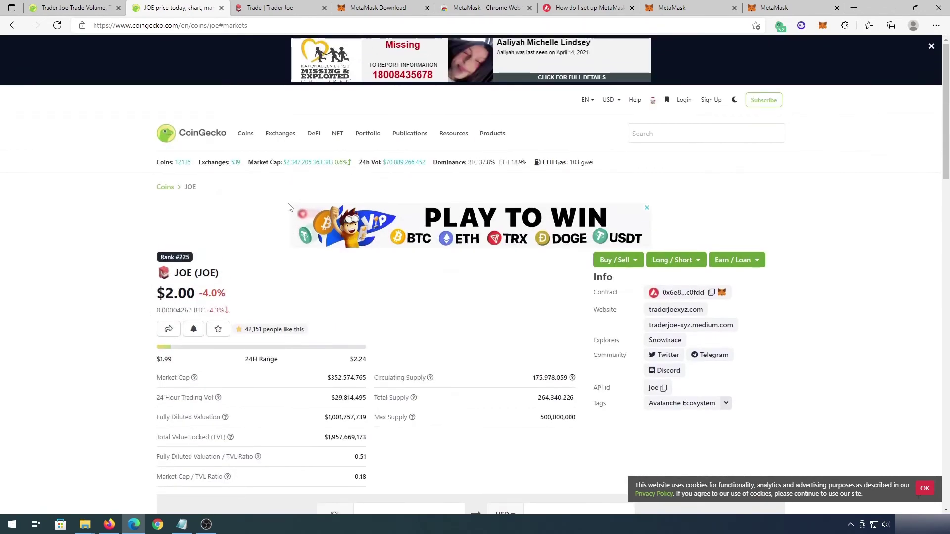
left_click(260, 9)
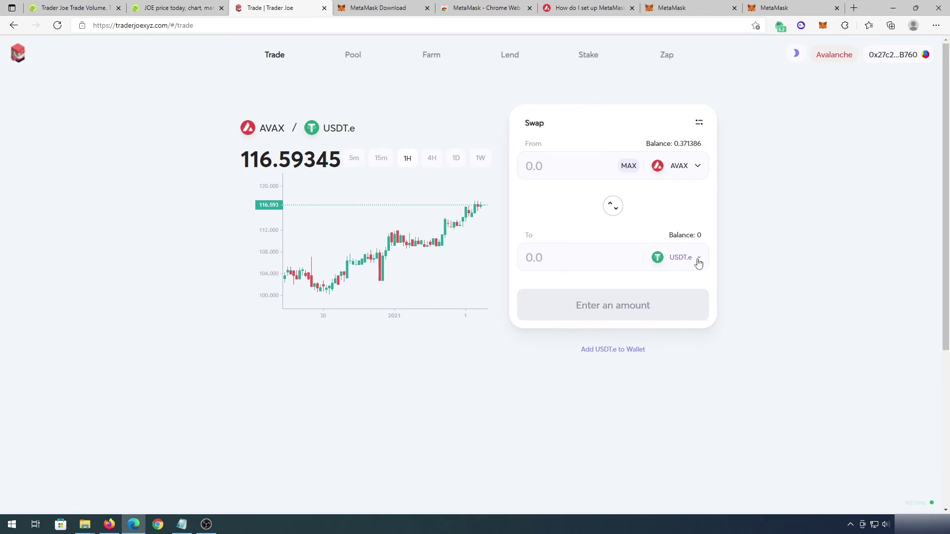
Choose JOE as the token to receive and enter 0.07 AVAX, estimating 4.05953 JOE.
left_click(699, 261)
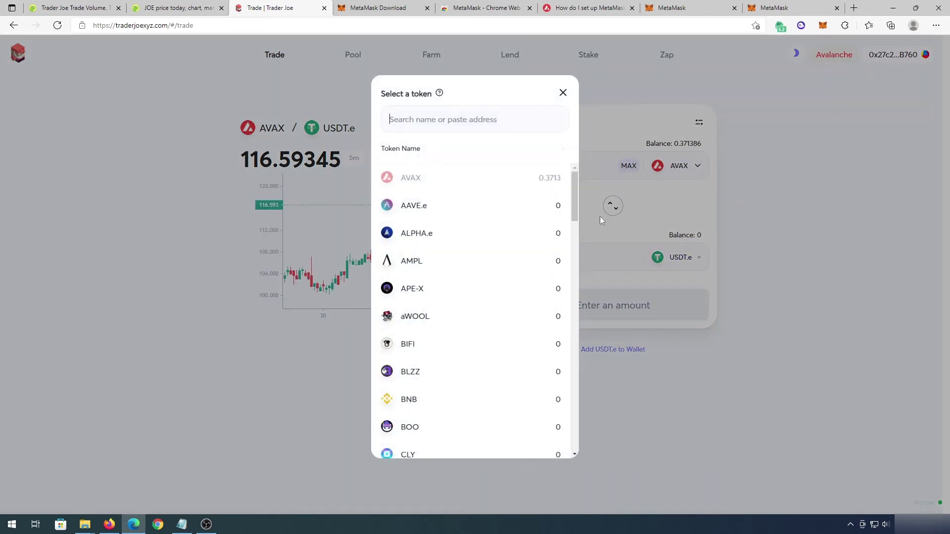
type("jo")
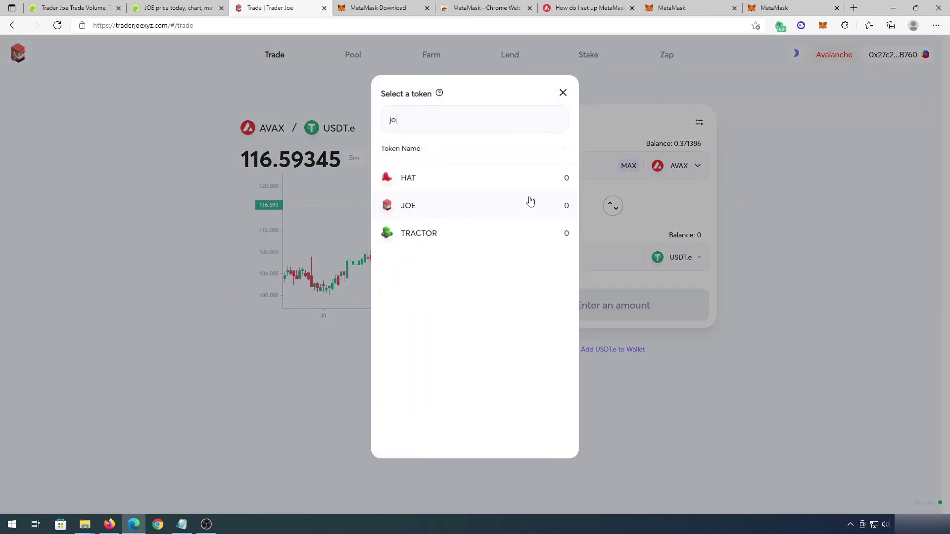
type("e")
left_click(410, 185)
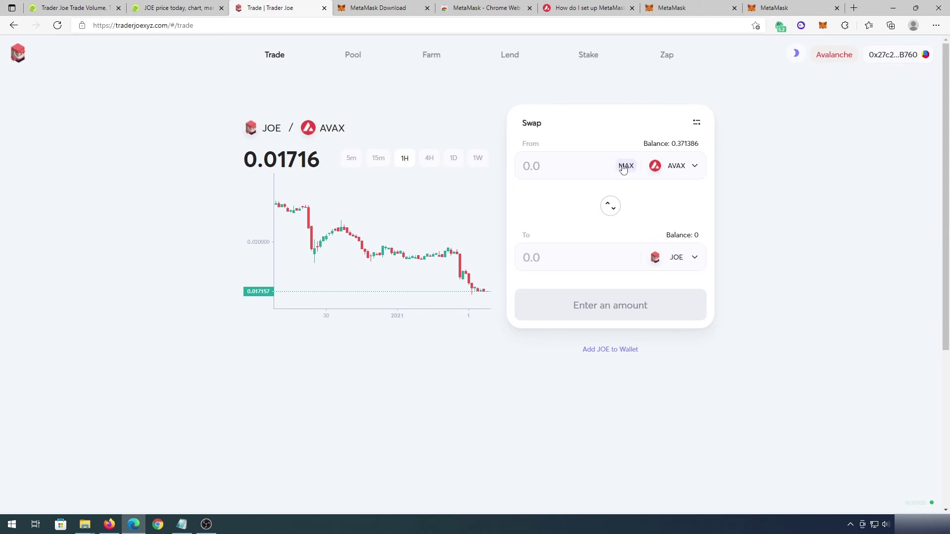
left_click(543, 166)
type(".07")
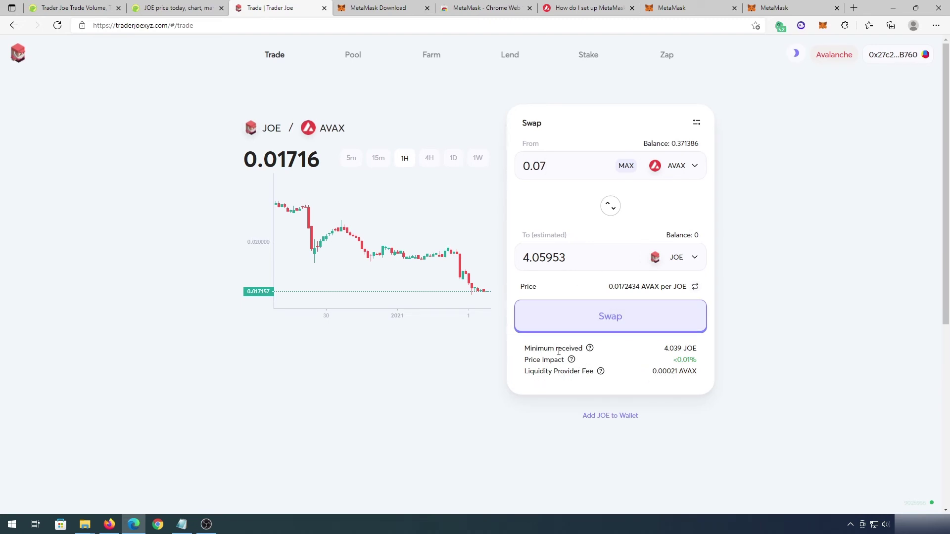
Confirm the 0.07 AVAX to JOE swap on Trader Joe and approve it in MetaMask.
left_click(612, 324)
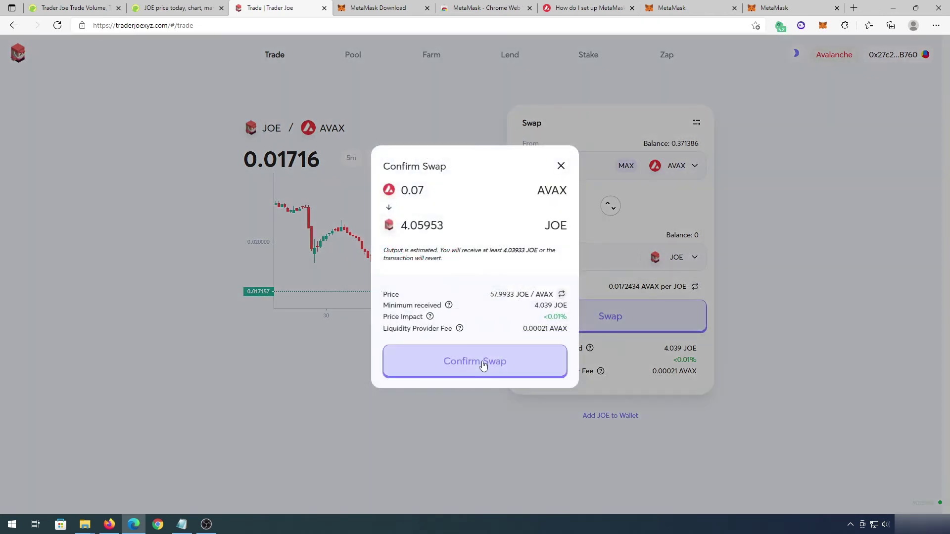
left_click(484, 365)
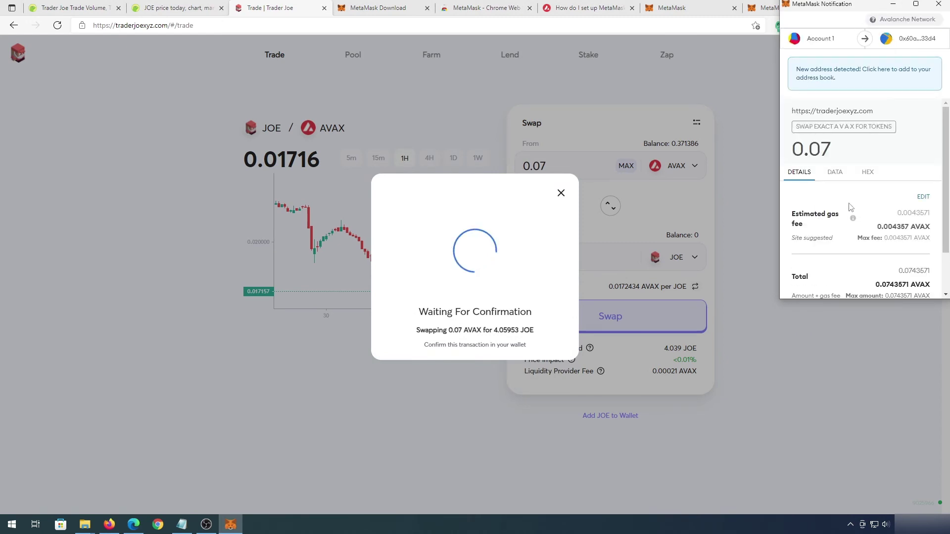
scroll(850, 207, "down", 1)
scroll(849, 207, "down", 1)
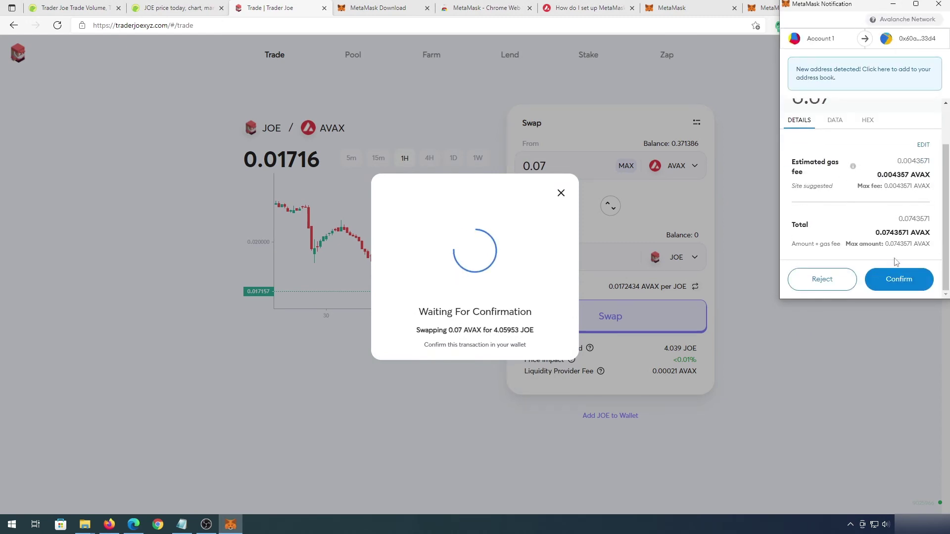
left_click(899, 280)
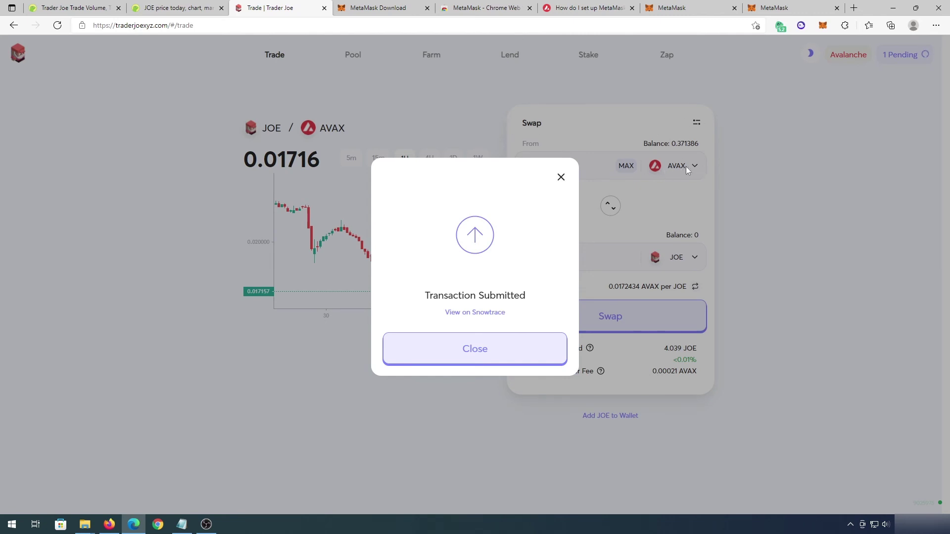
Check MetaMask's Assets for JOE, open the token import form, and return to CoinGecko's JOE page.
left_click(822, 26)
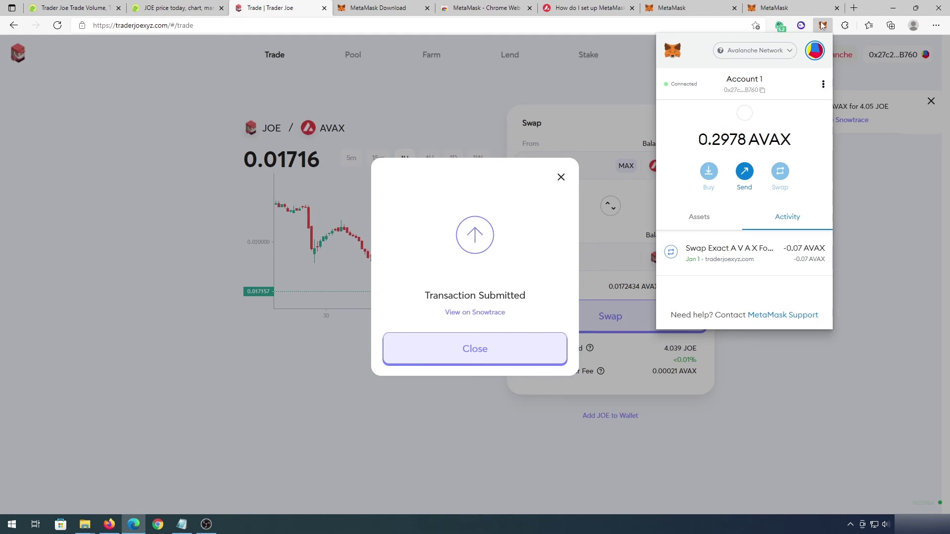
left_click(822, 25)
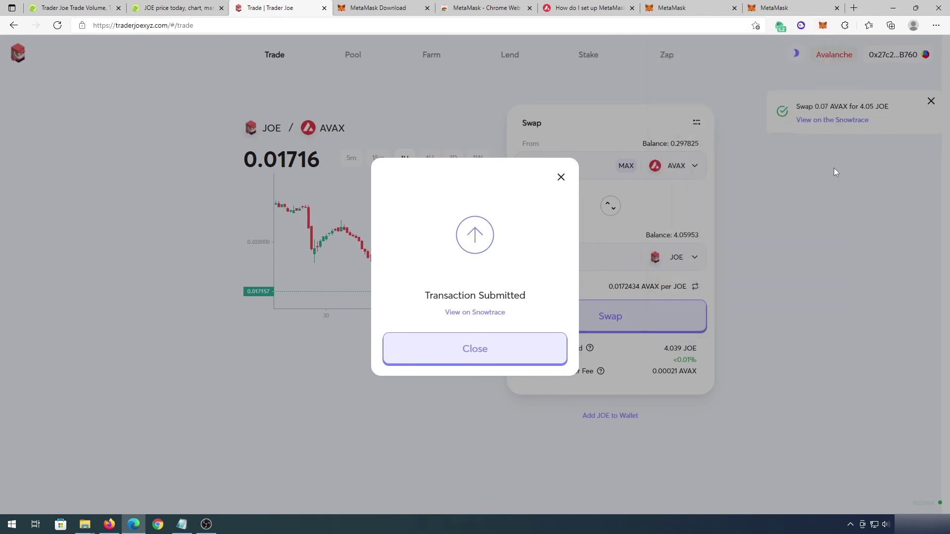
left_click(822, 25)
left_click(701, 221)
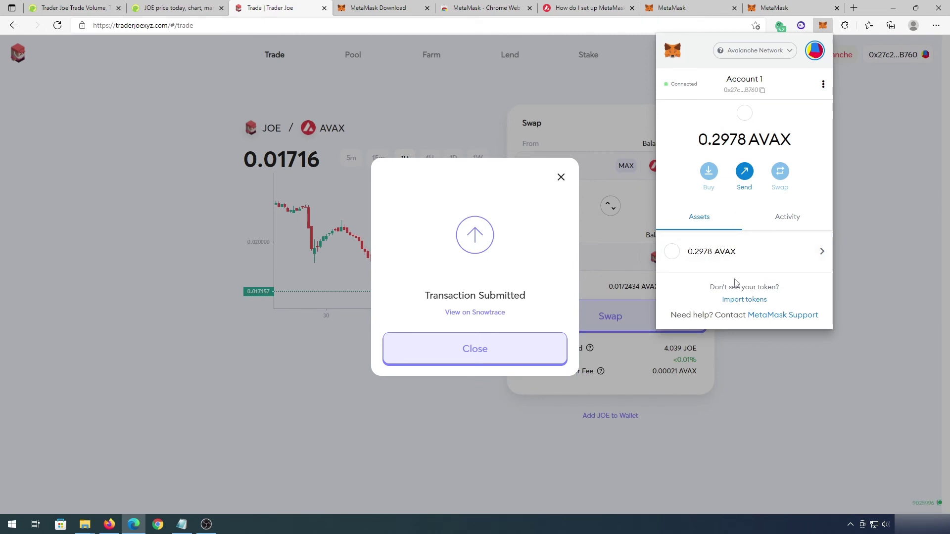
left_click(753, 301)
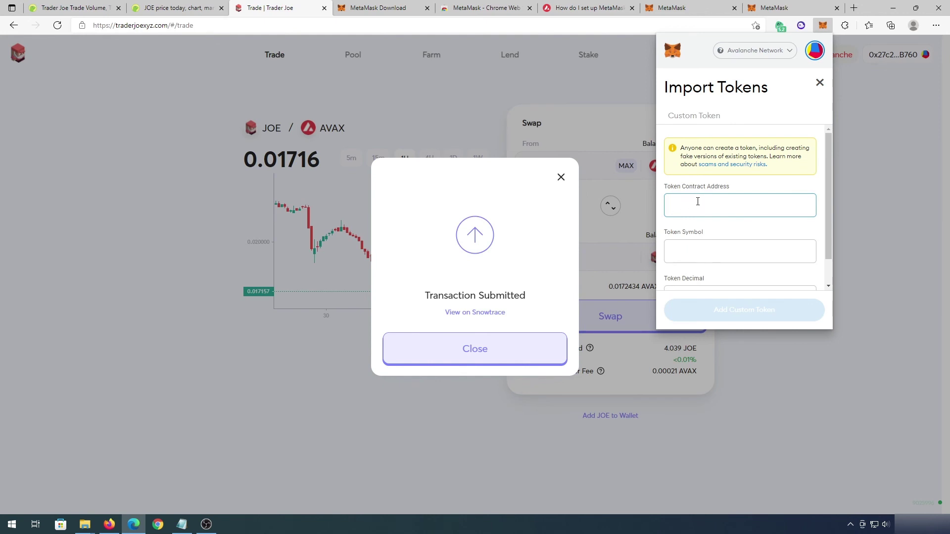
left_click(181, 9)
mouse_move(410, 133)
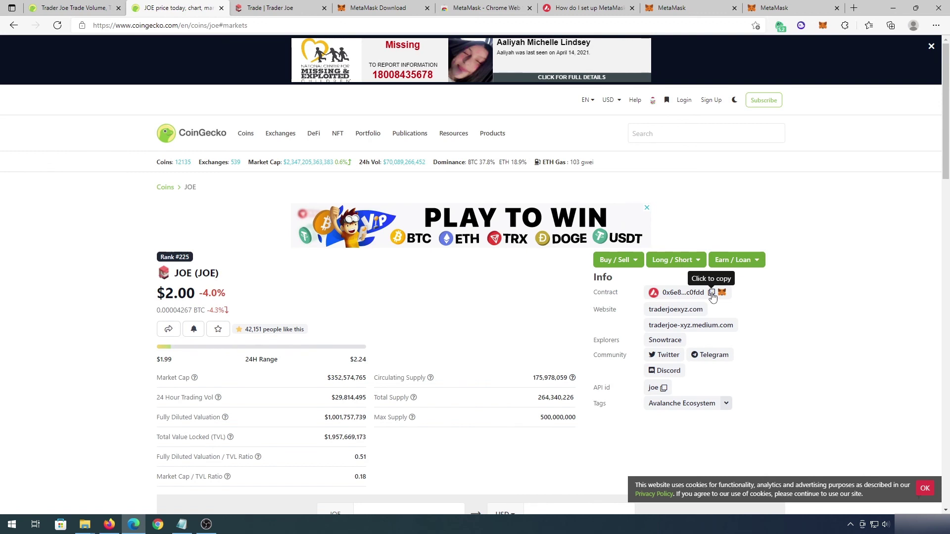
Copy JOE's contract address from CoinGecko and switch back to the Trader Joe page.
left_click(712, 294)
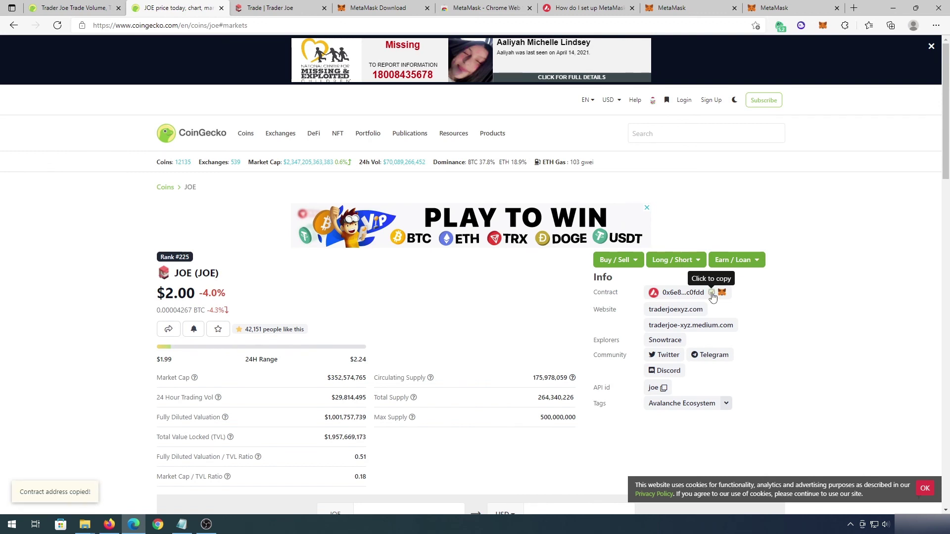
left_click(278, 10)
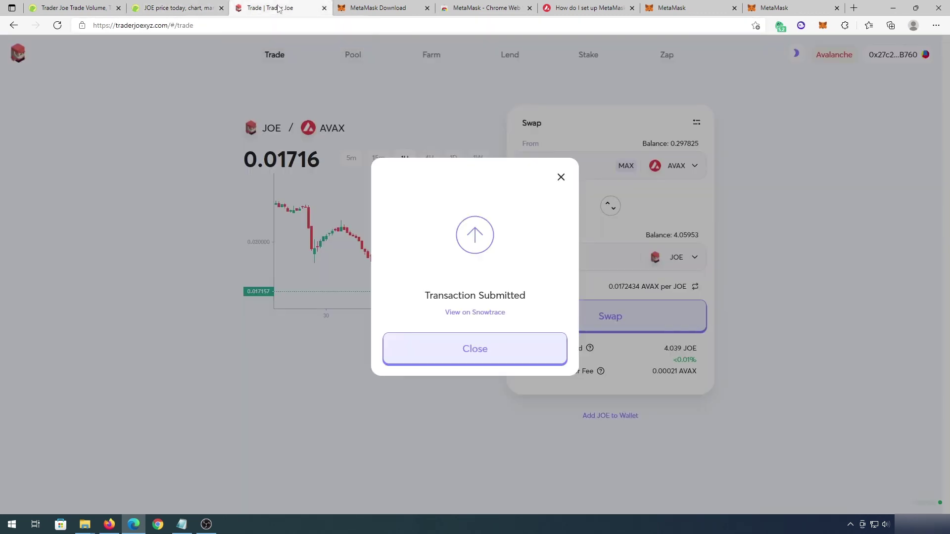
Import JOE into MetaMask as a custom token using the pasted contract address.
left_click(823, 28)
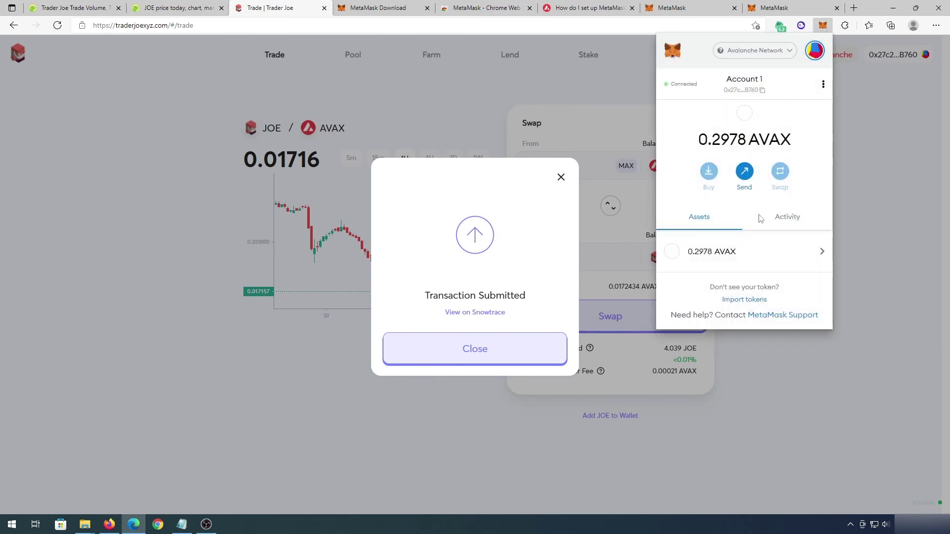
left_click(746, 300)
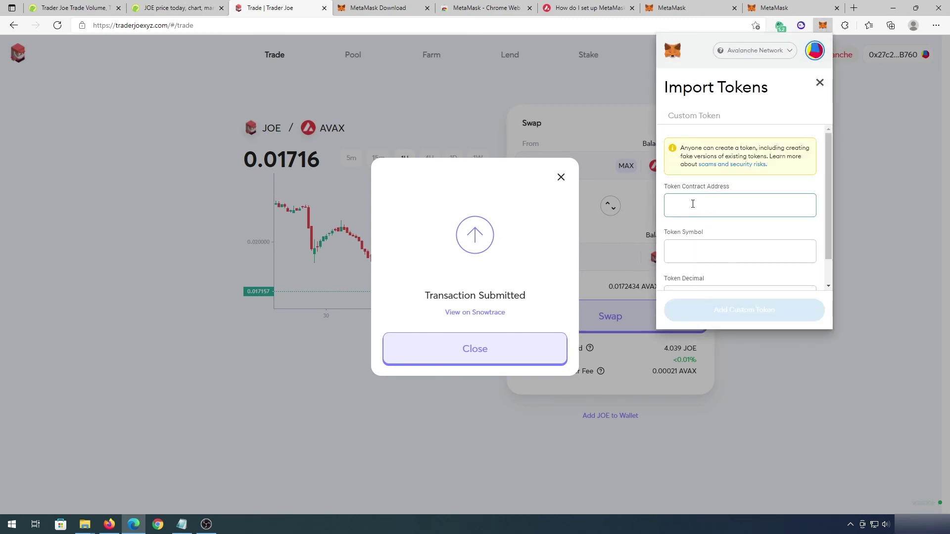
right_click(692, 204)
left_click(732, 291)
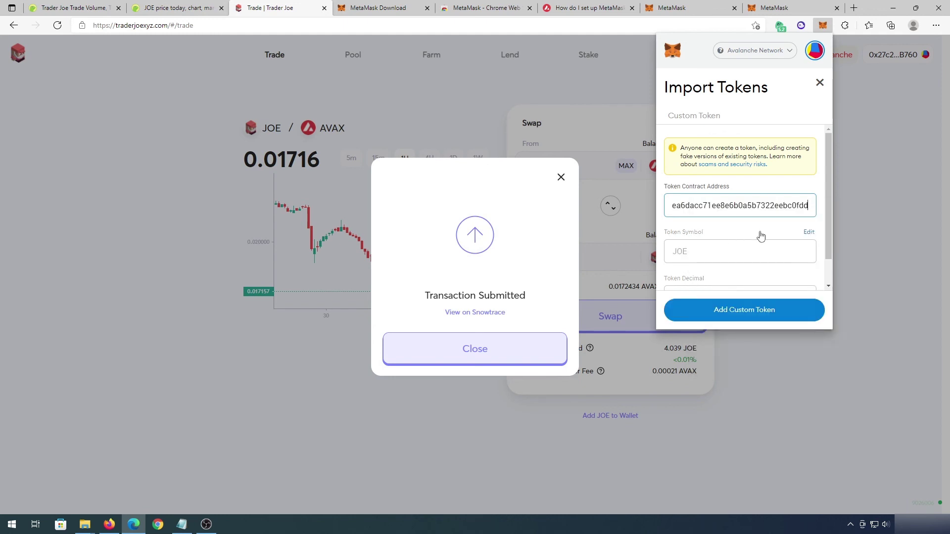
scroll(757, 236, "down", 1)
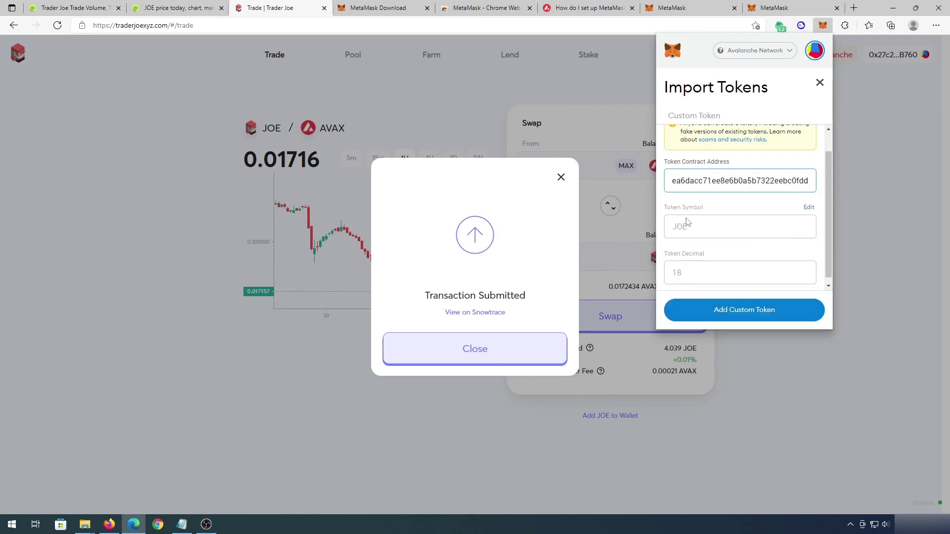
left_click(766, 322)
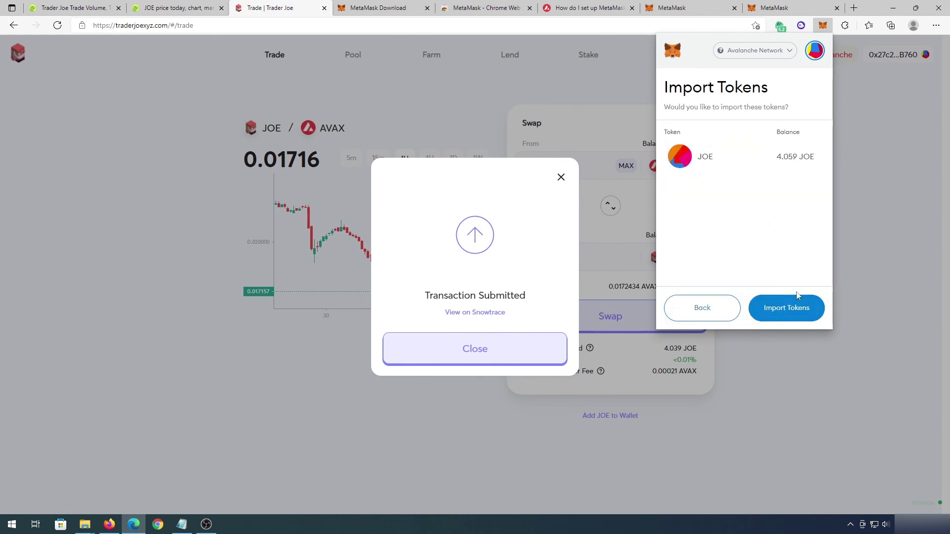
left_click(795, 311)
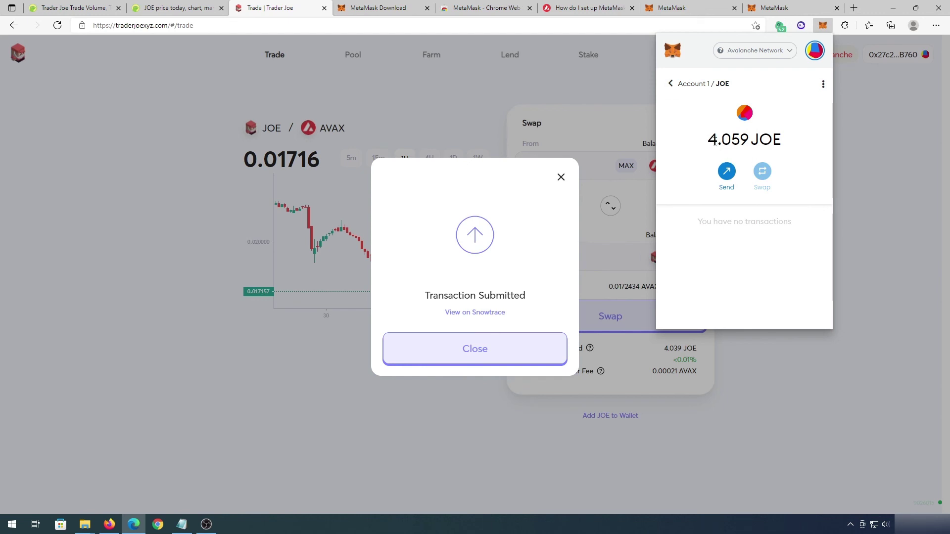
Return to MetaMask's account overview and view the swap transaction on Snowtrace.
left_click(671, 84)
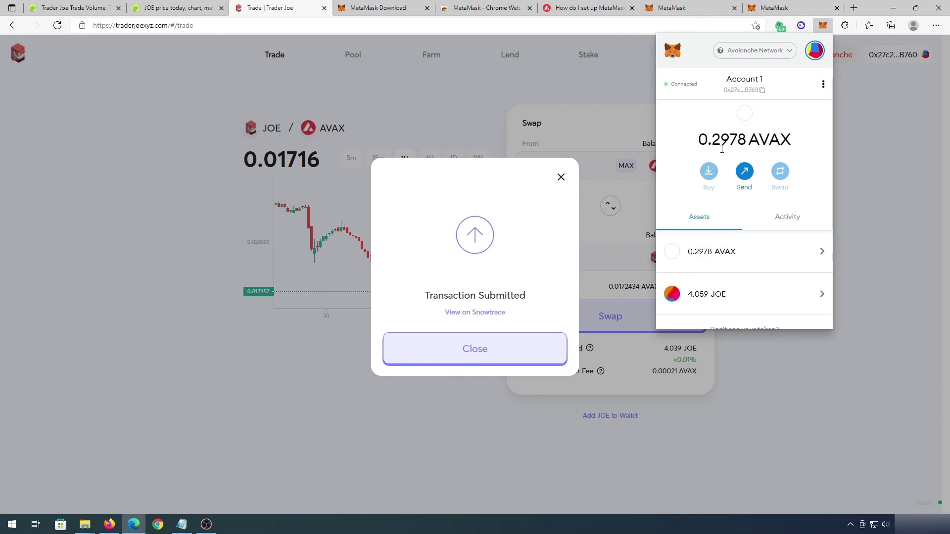
scroll(718, 241, "down", 1)
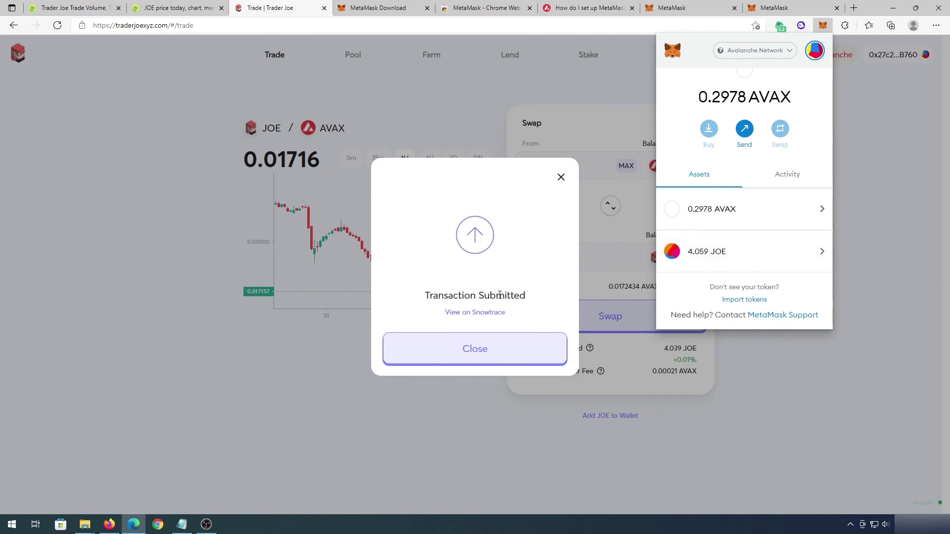
left_click(469, 313)
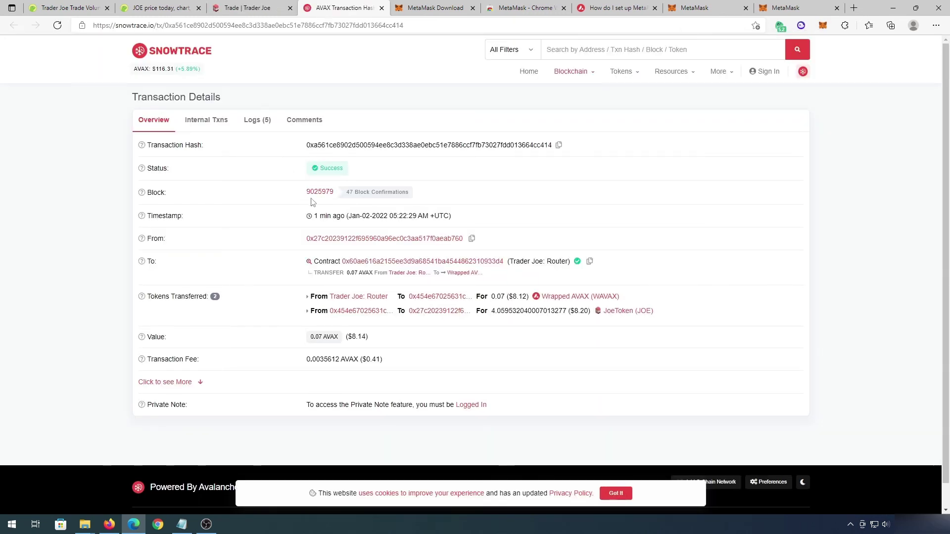
Leave Snowtrace's successful swap transaction and return to the Trader Joe swap page.
left_click(247, 7)
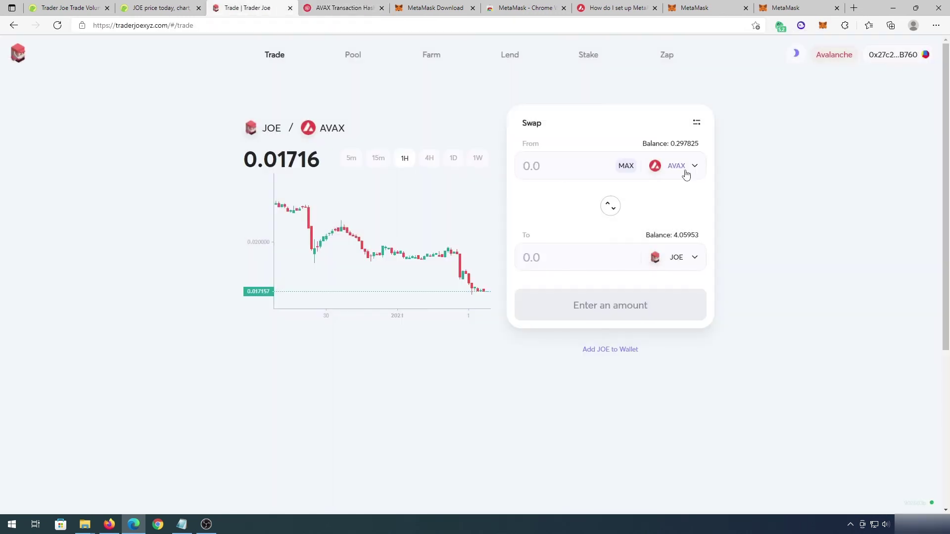